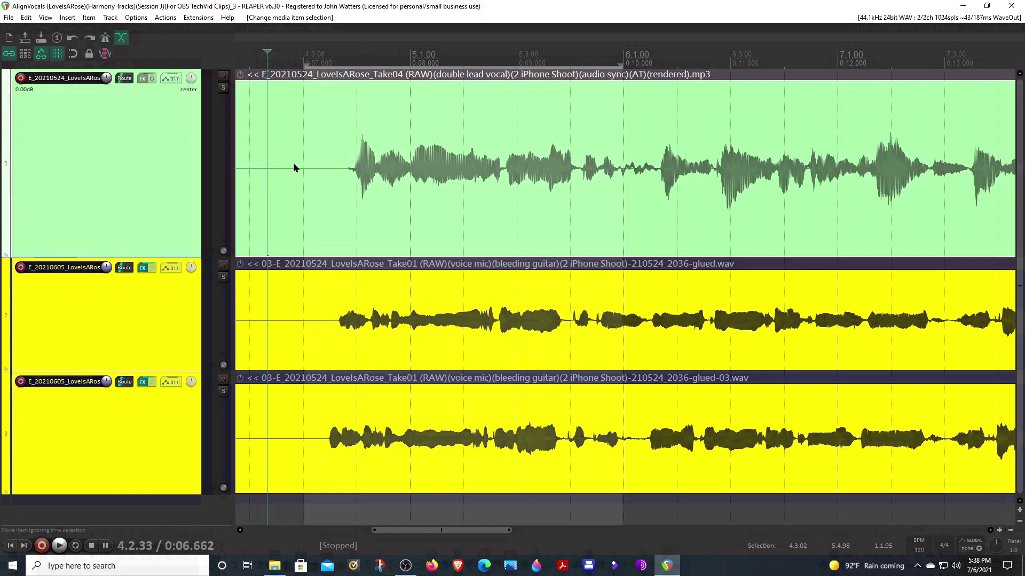
Step: Look up the mpl_Align takes script and its shortcut in the Actions list
click(166, 18)
click(188, 30)
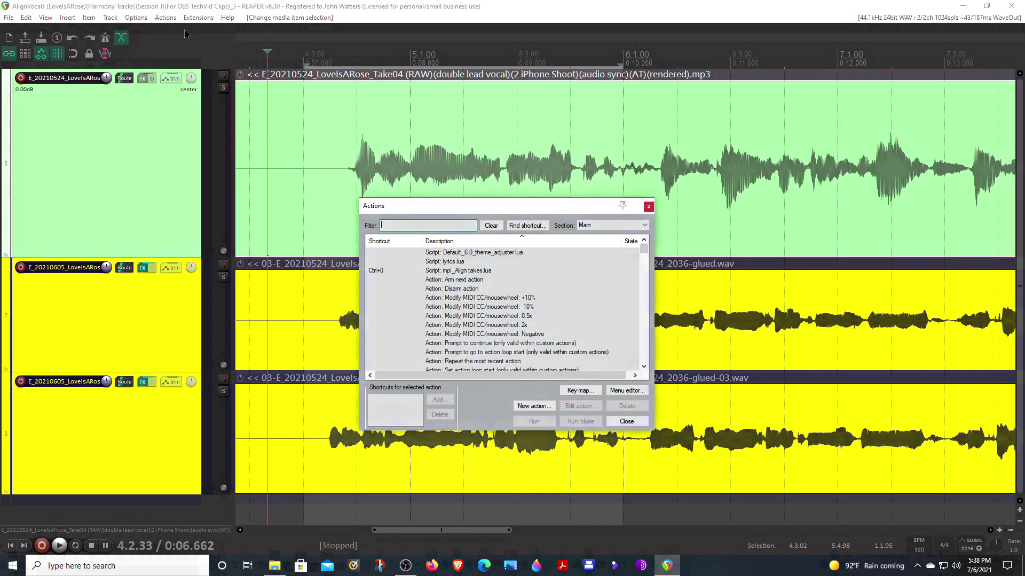
click(451, 273)
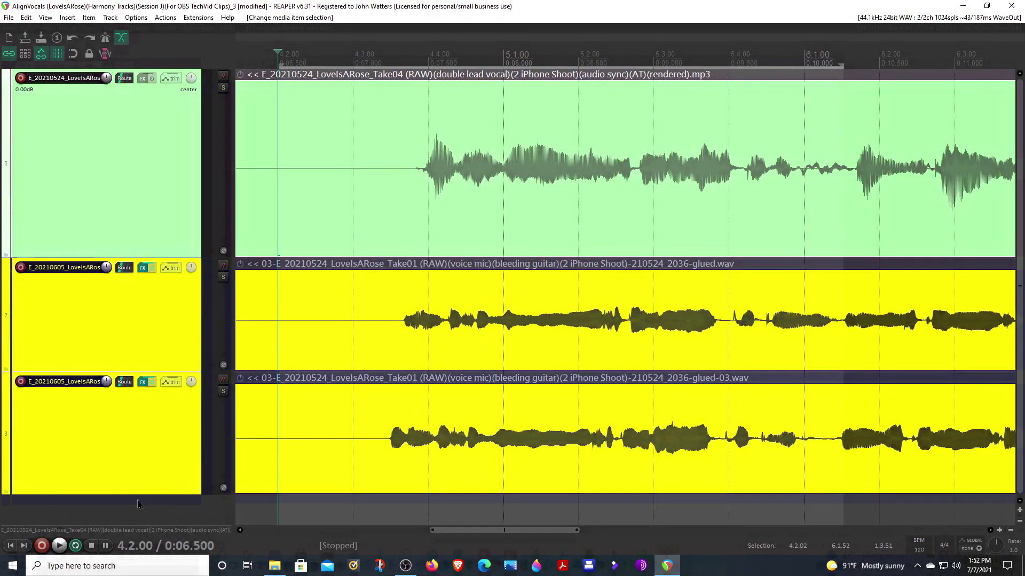
Step: Audition the three vocals, then launch Align takes and marquee-select all three vocal items
click(59, 545)
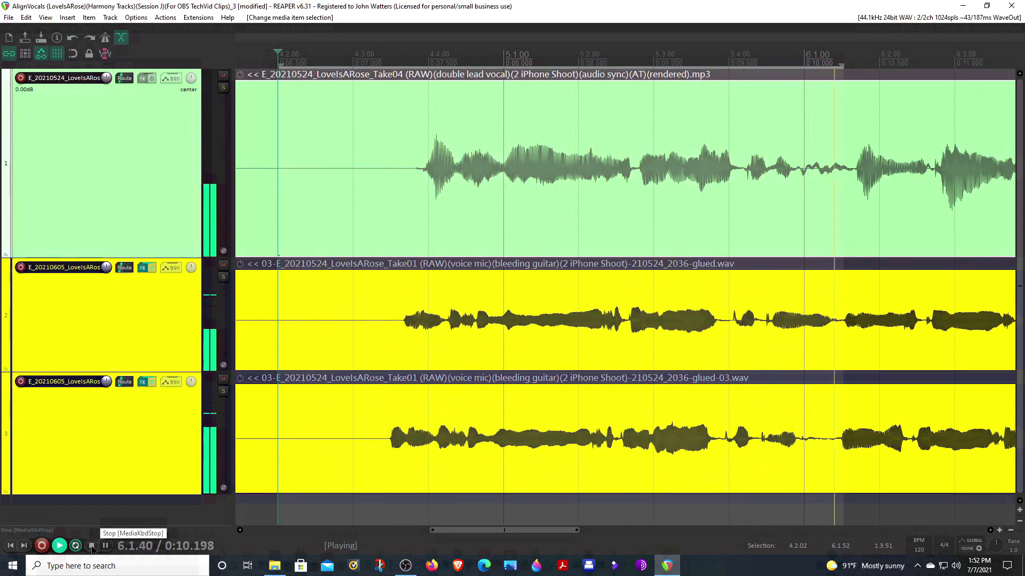
click(92, 546)
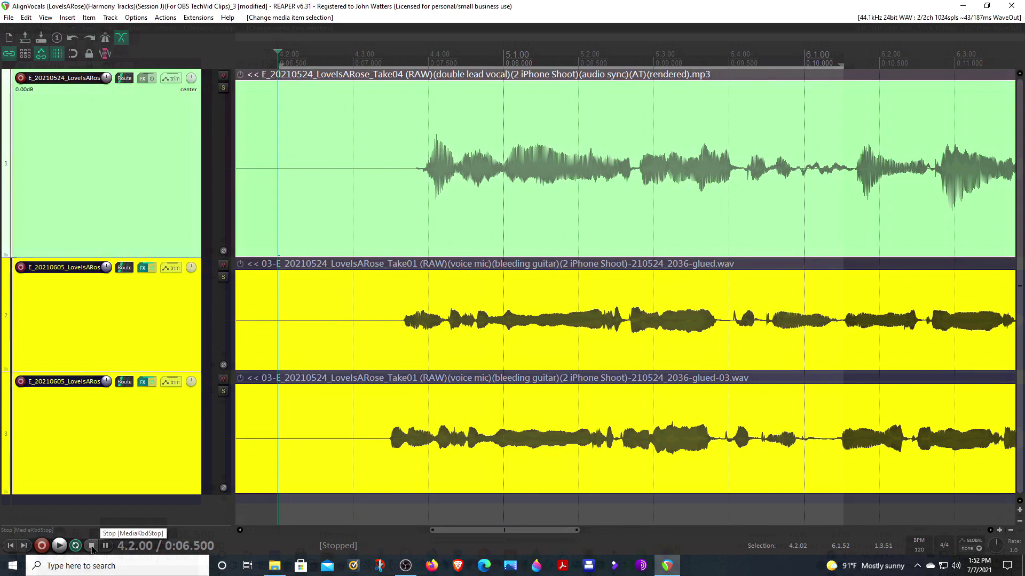
key(alt+a)
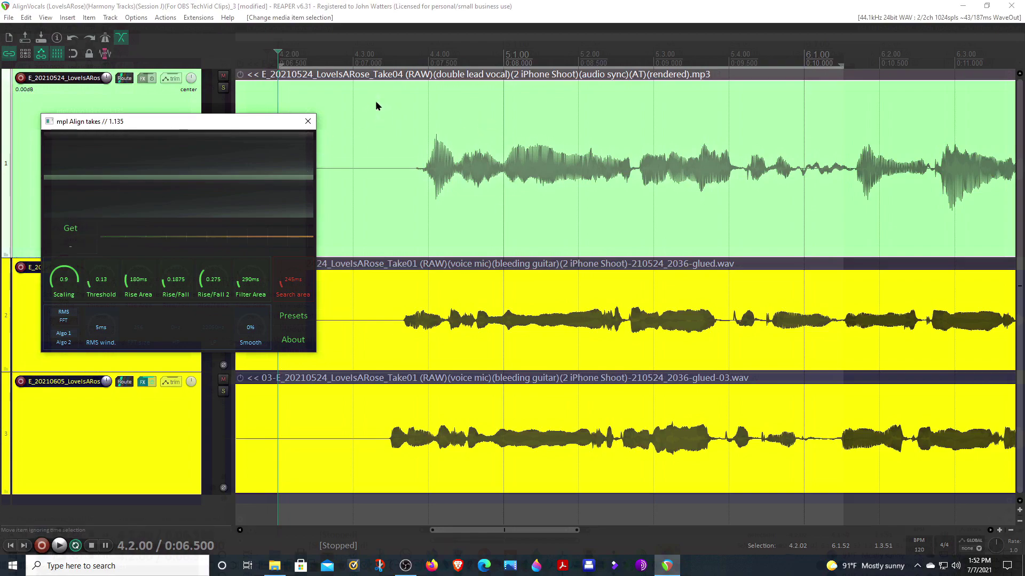
mouse_move(375, 100)
mouse_down()
mouse_move(404, 178)
mouse_move(678, 467)
mouse_up()
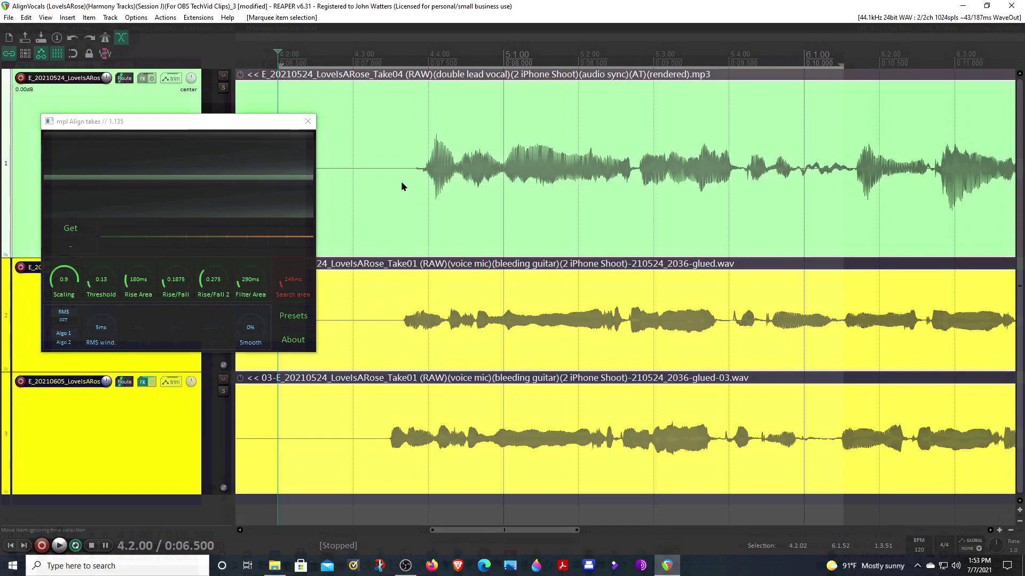
Step: Analyse the takes with Get and tune the strength slider so both harmonies get stretch markers
click(71, 229)
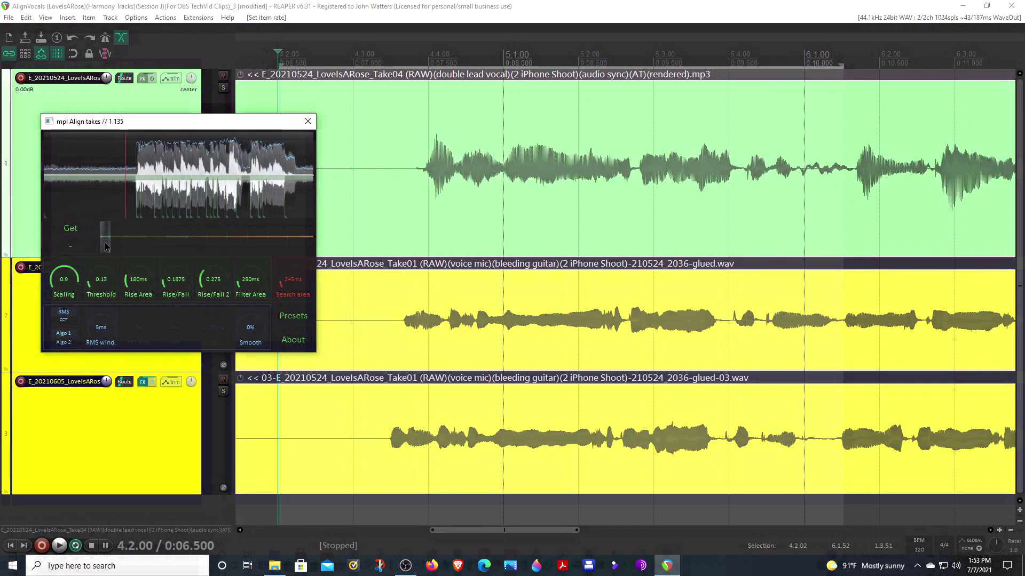
mouse_move(105, 247)
mouse_down()
mouse_move(276, 262)
mouse_move(247, 260)
mouse_up()
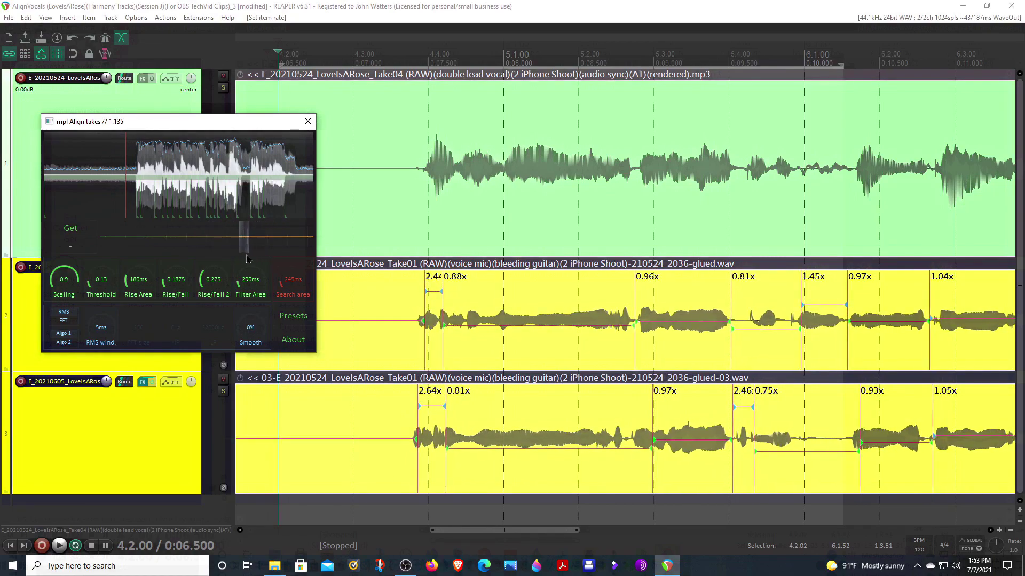
scroll(246, 245, down, 1)
drag(244, 245, 268, 249)
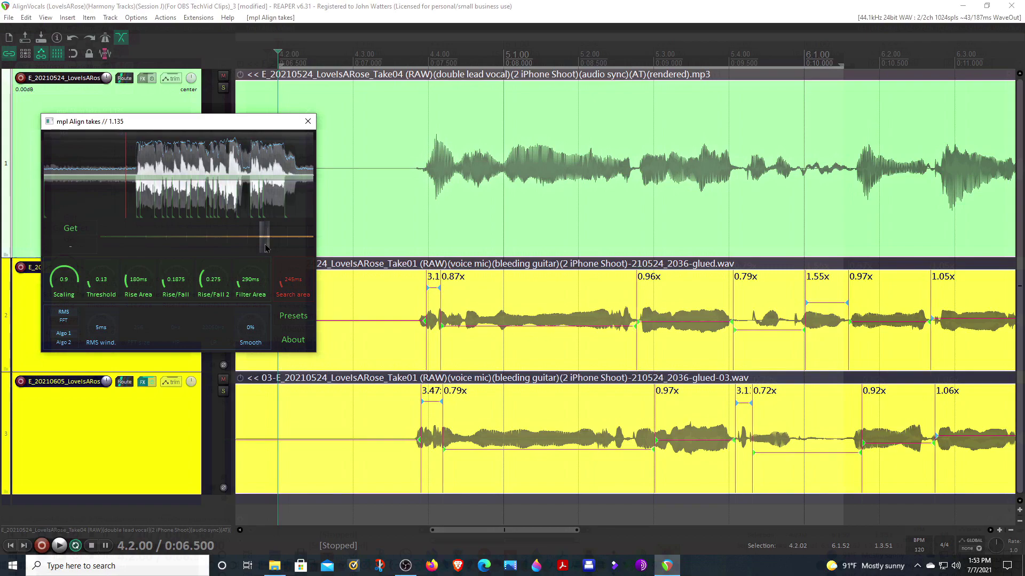
drag(266, 249, 267, 250)
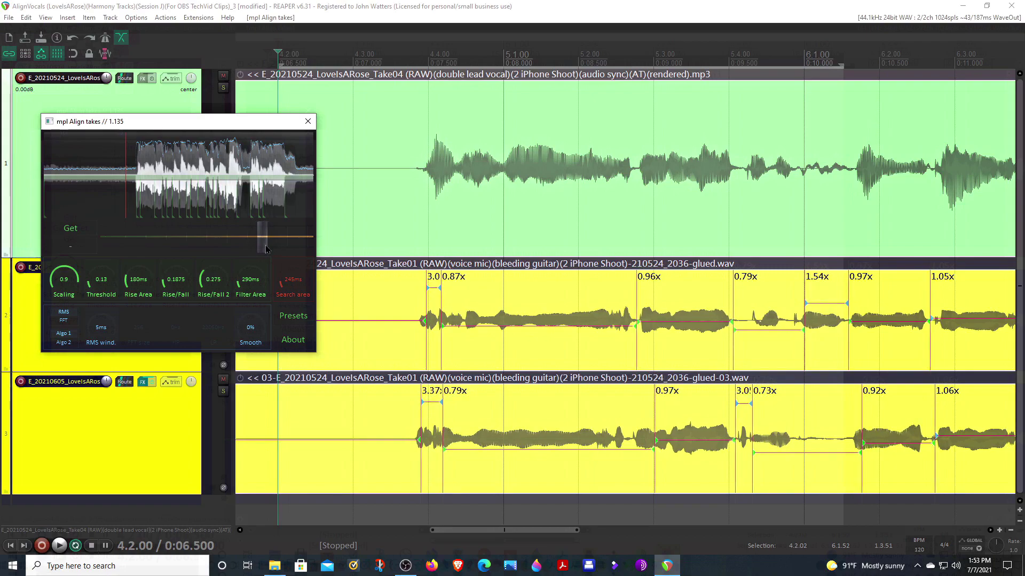
Step: Audition the aligned harmonies, reduce the alignment amount slightly, and audition again
click(59, 545)
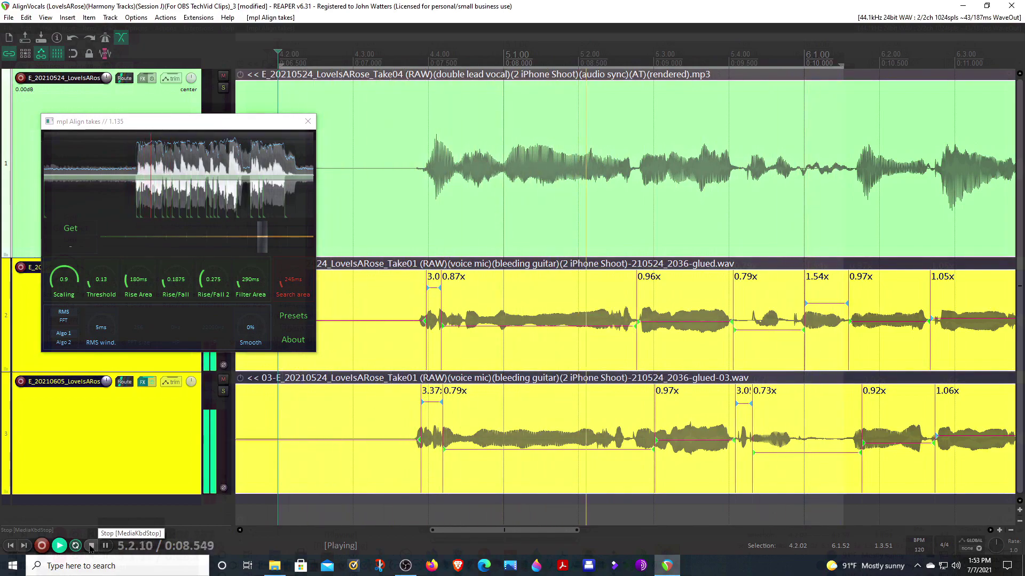
click(91, 547)
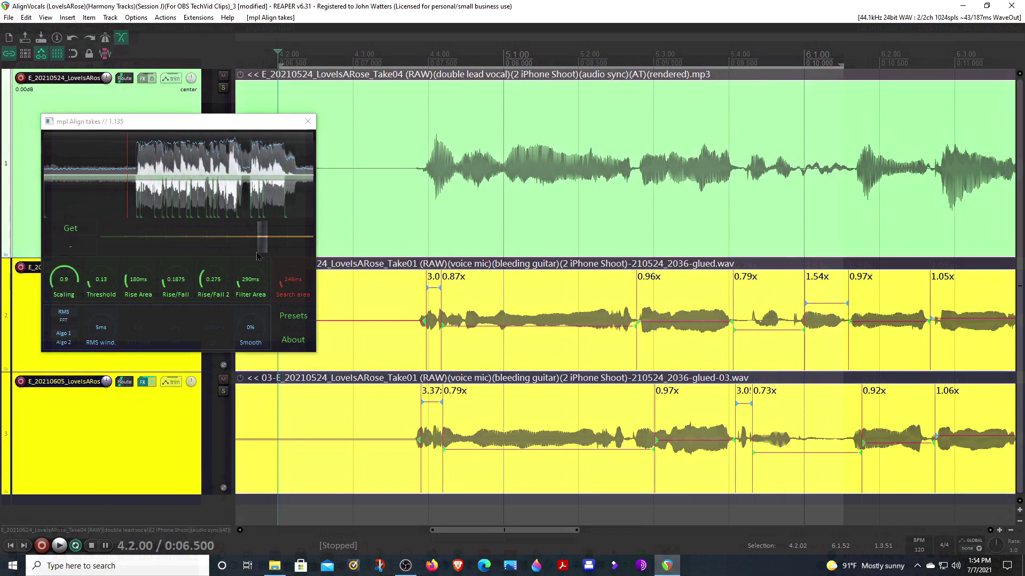
drag(264, 250, 315, 249)
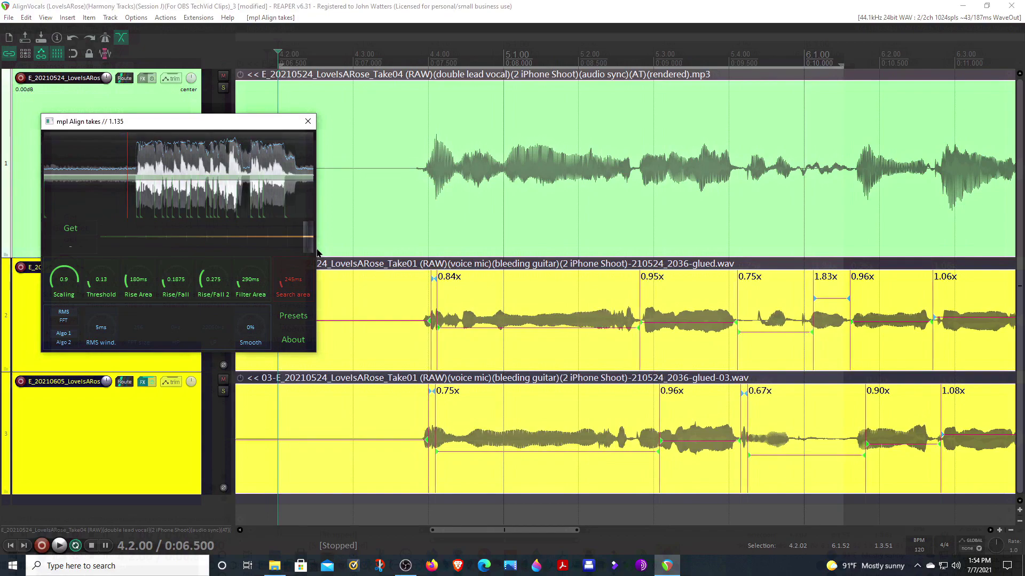
click(59, 545)
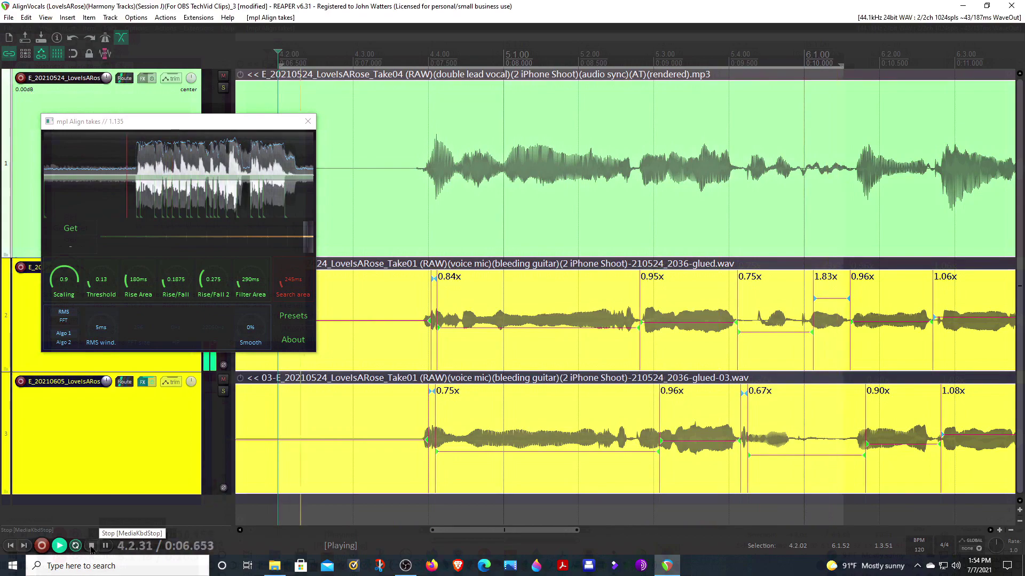
click(92, 546)
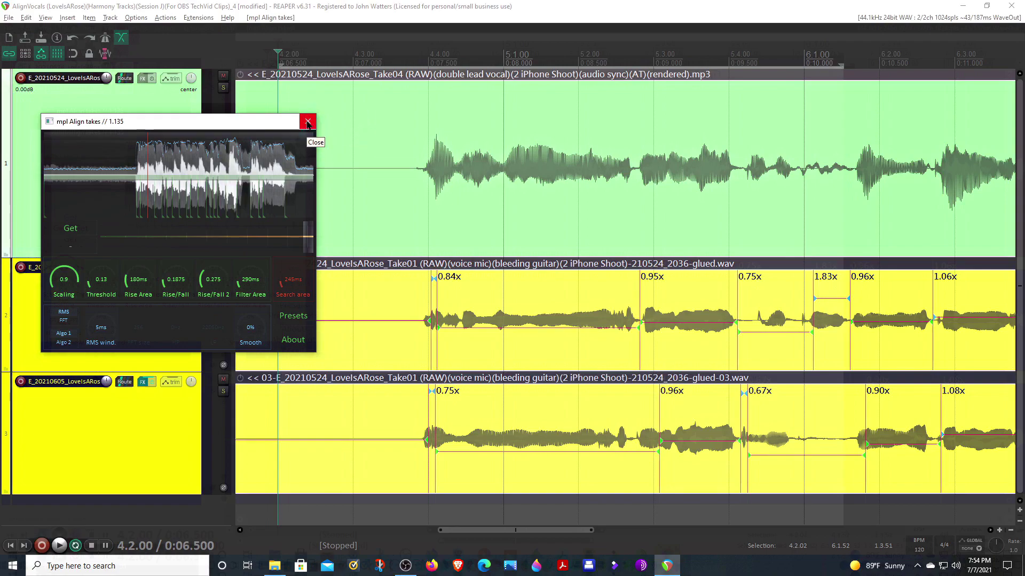
Step: Close Align takes, mute the lead double, and select both harmony tracks 2 and 3
click(308, 122)
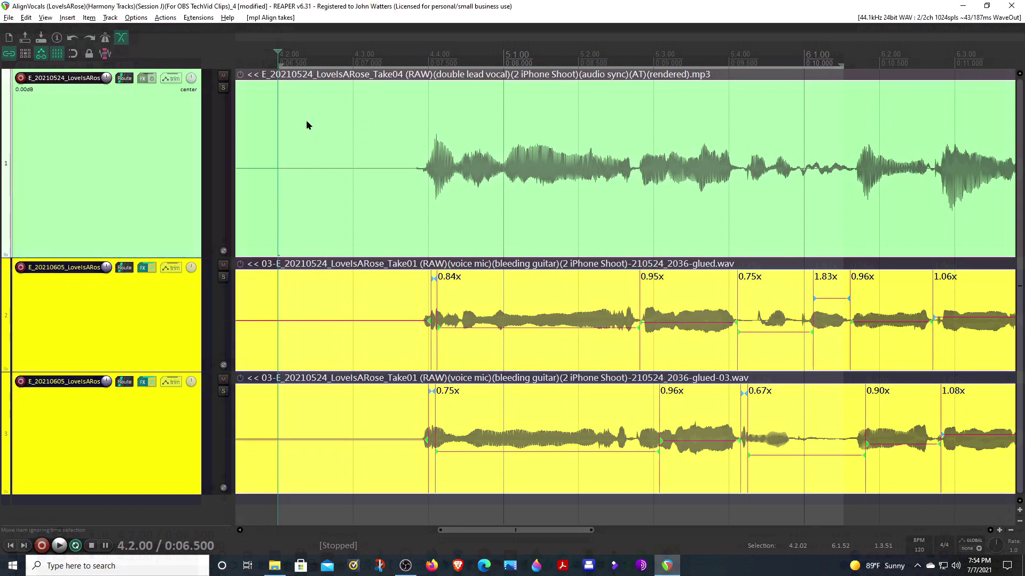
click(223, 76)
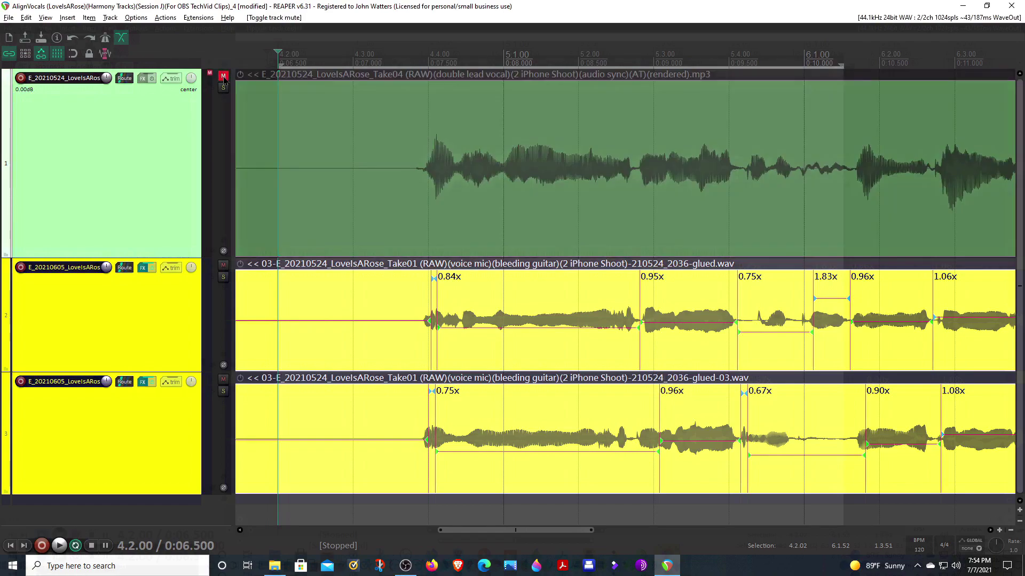
click(153, 315)
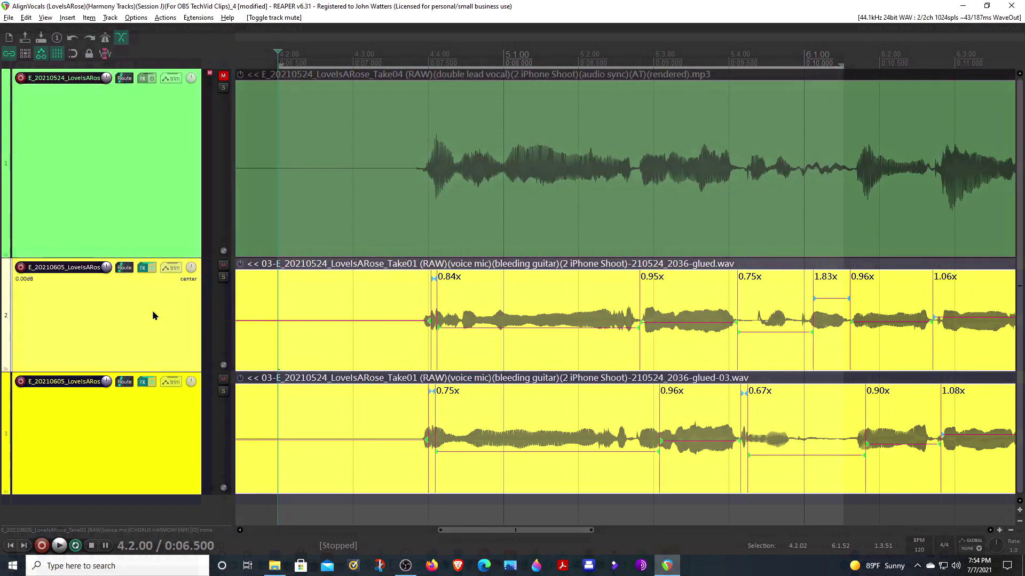
click(147, 431)
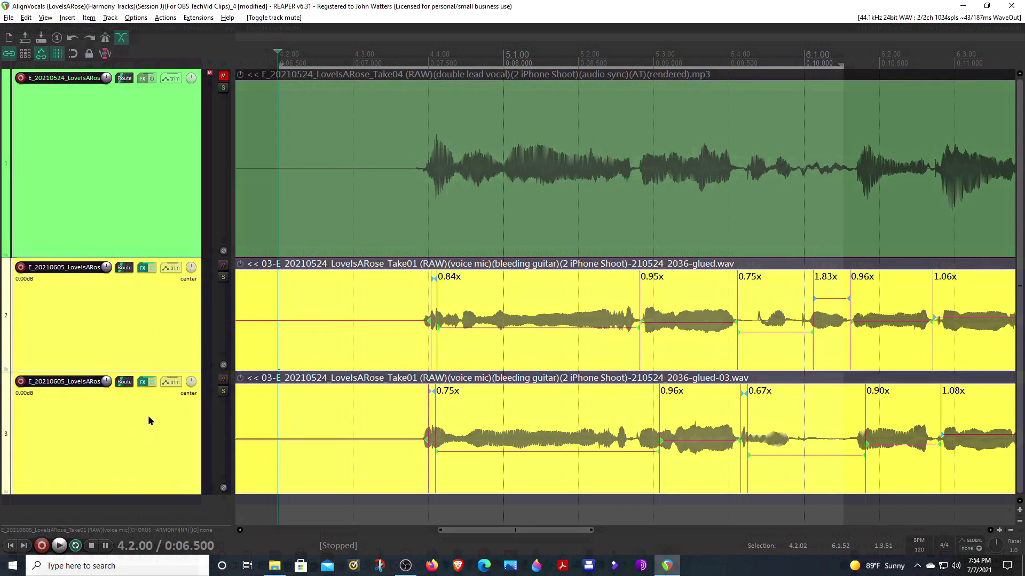
click(9, 18)
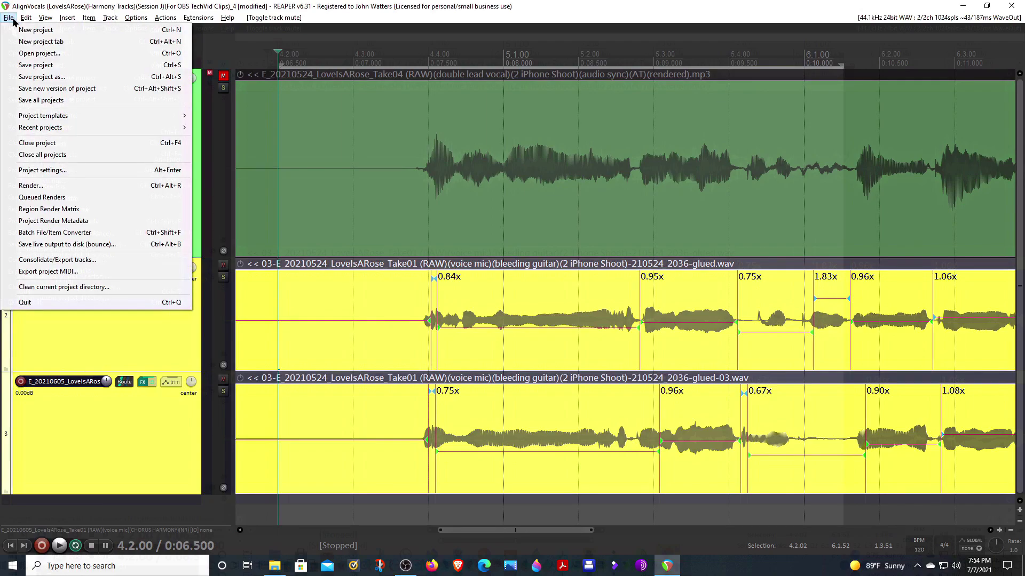
Step: Render the two selected harmony tracks as MP3 stems, overwriting the existing files
click(34, 187)
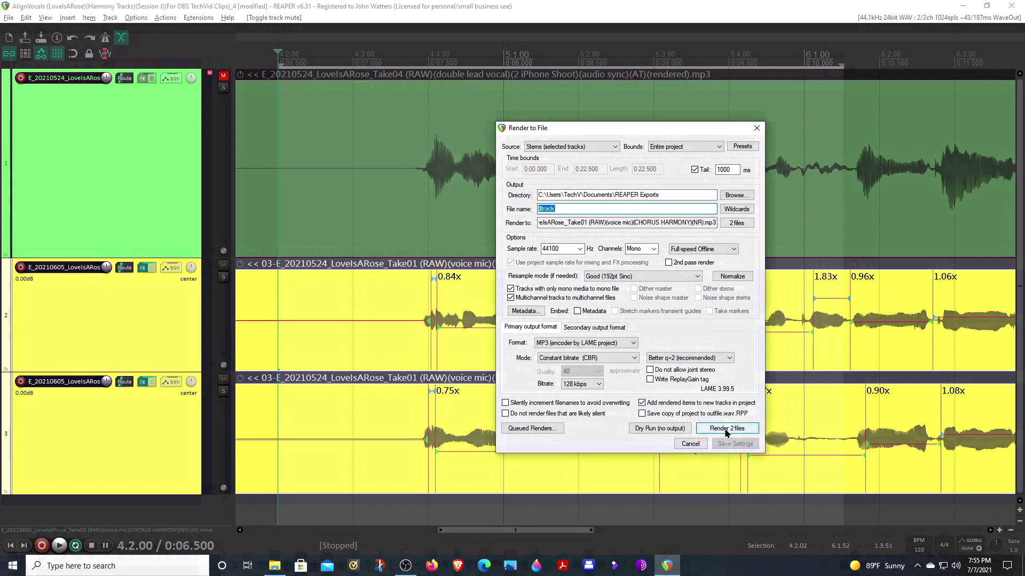
click(726, 430)
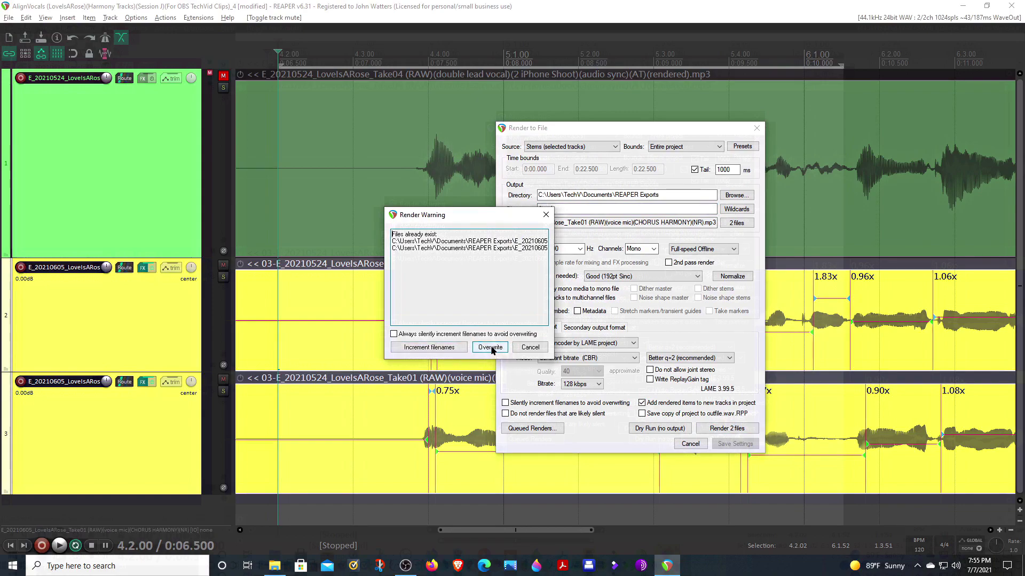
click(490, 347)
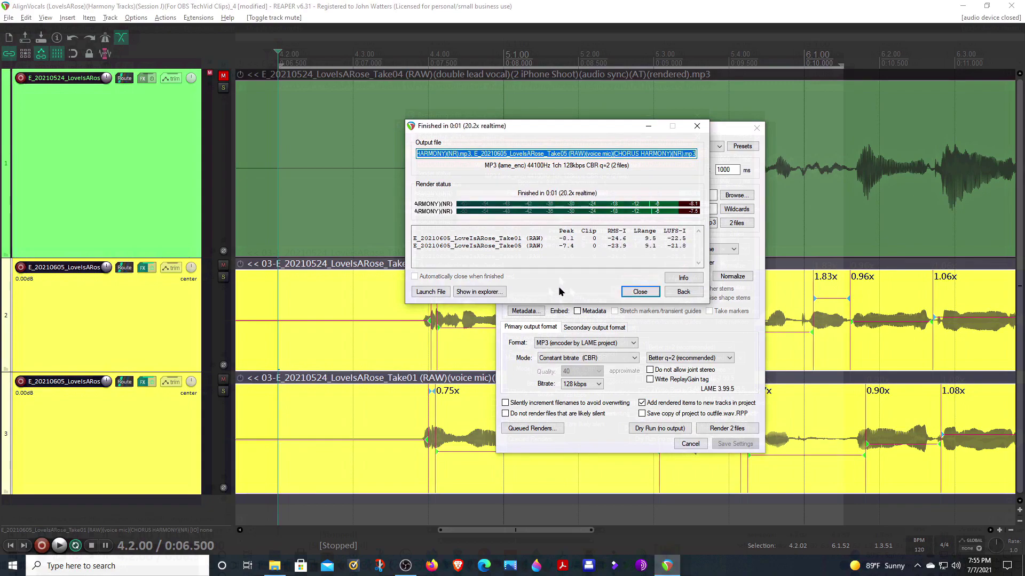
Step: Keep the rendered Take01 and Take05 harmony tracks and move them to positions 2 and 3
click(640, 292)
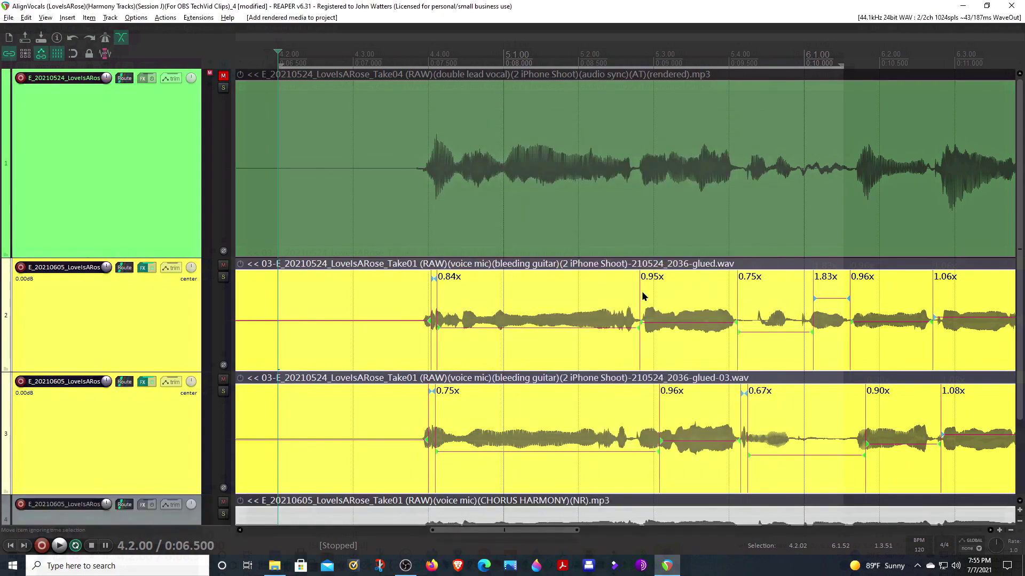
scroll(1005, 407, down, 3)
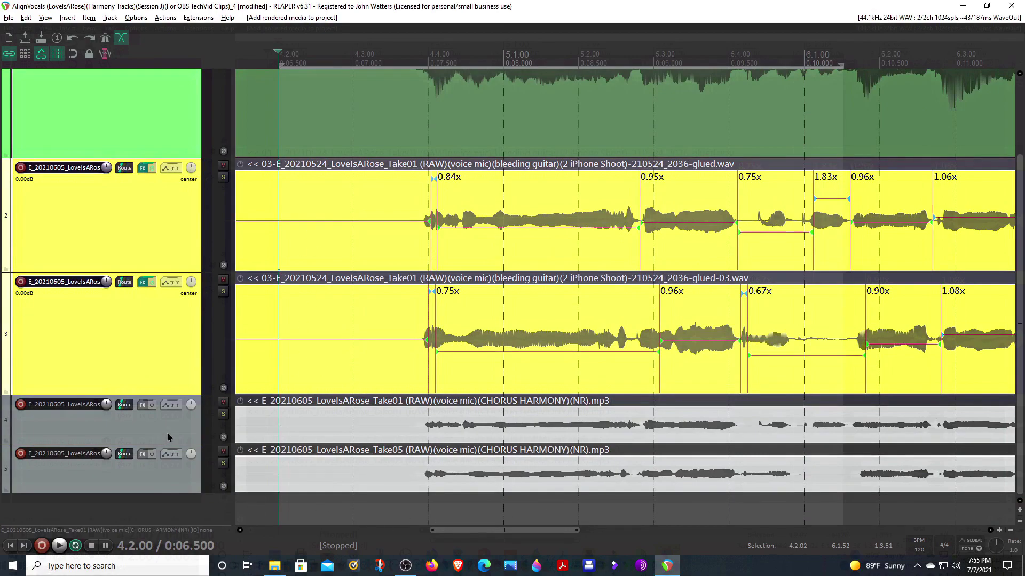
drag(142, 432, 162, 177)
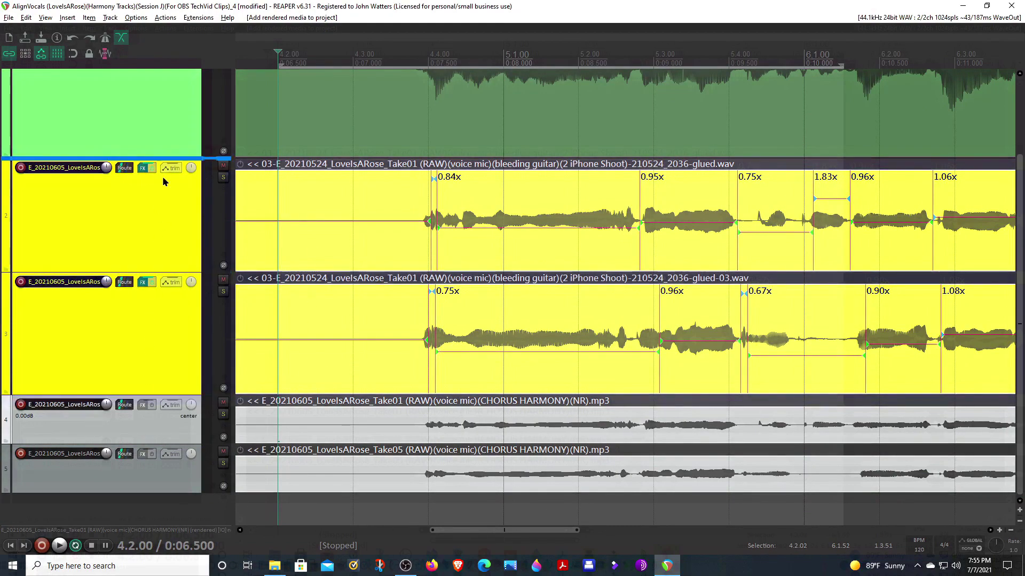
drag(139, 468, 152, 219)
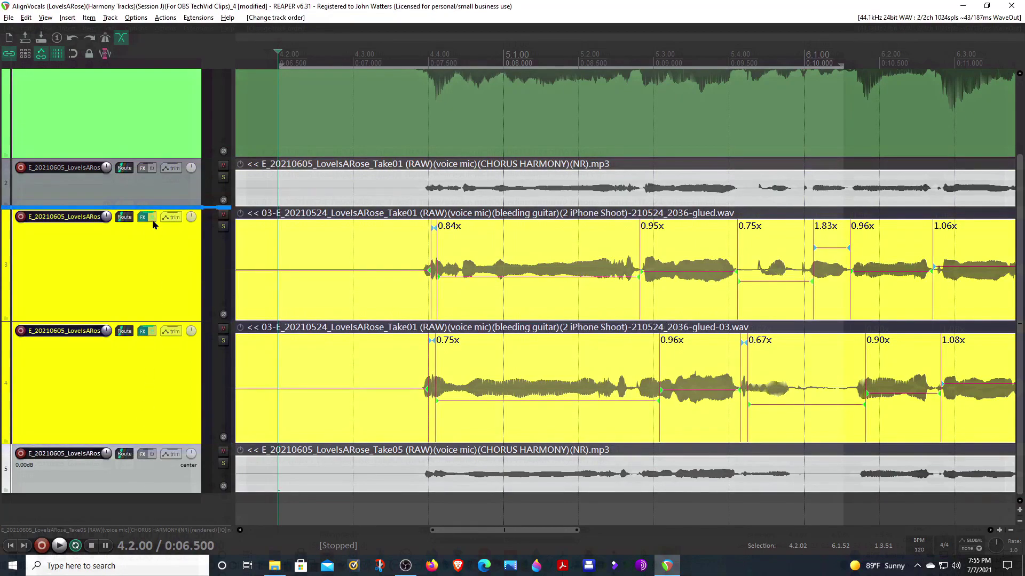
Step: Insert an empty track from the WHITE template above the yellow tracks and resize it
right_click(147, 291)
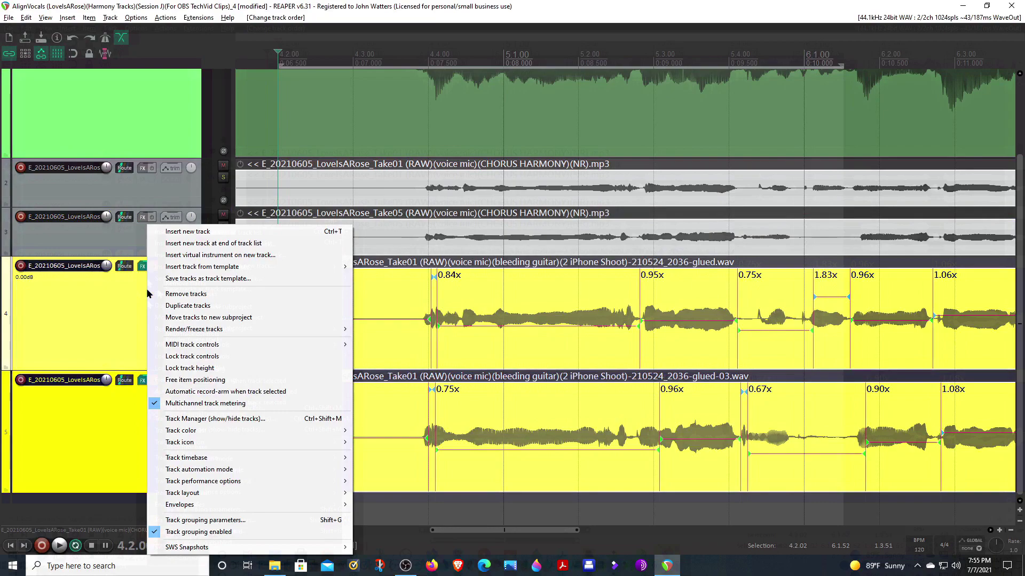
mouse_move(202, 266)
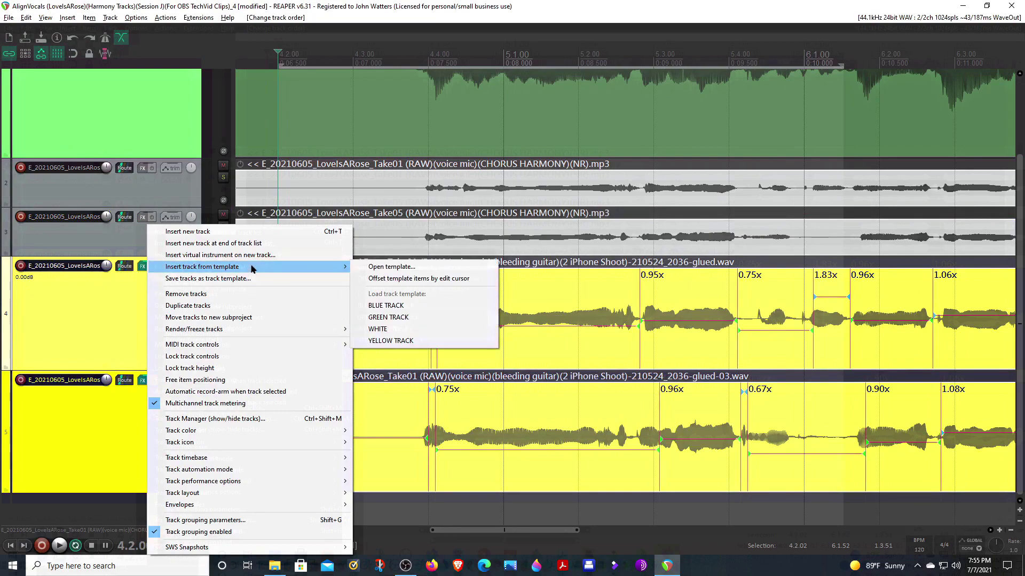
click(389, 330)
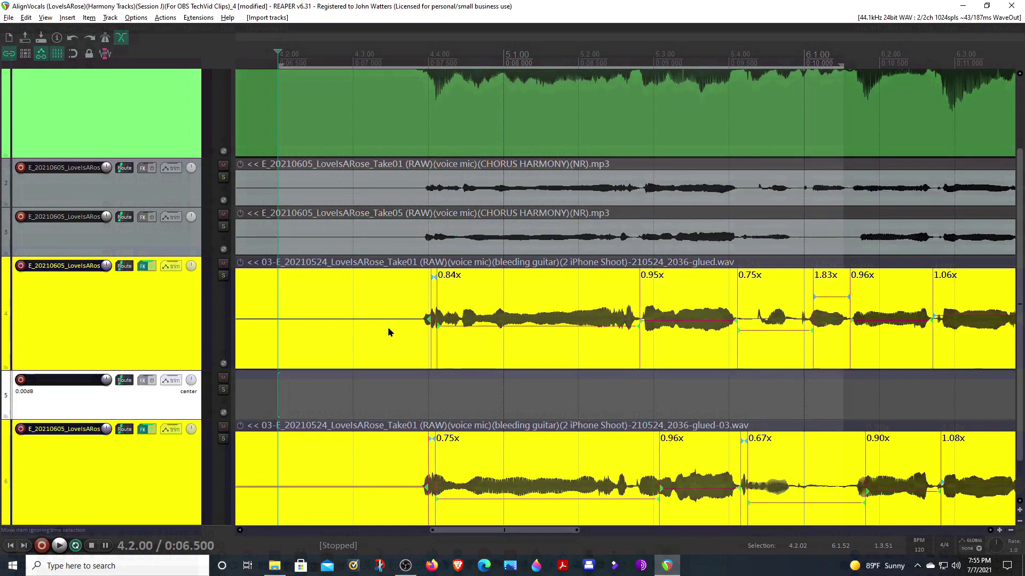
drag(144, 281, 143, 274)
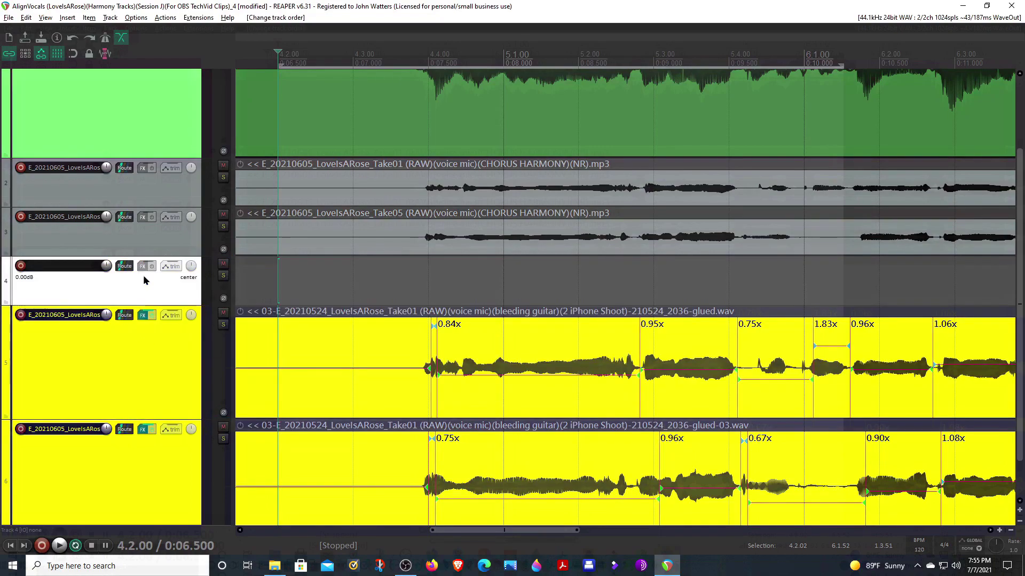
drag(145, 343, 144, 352)
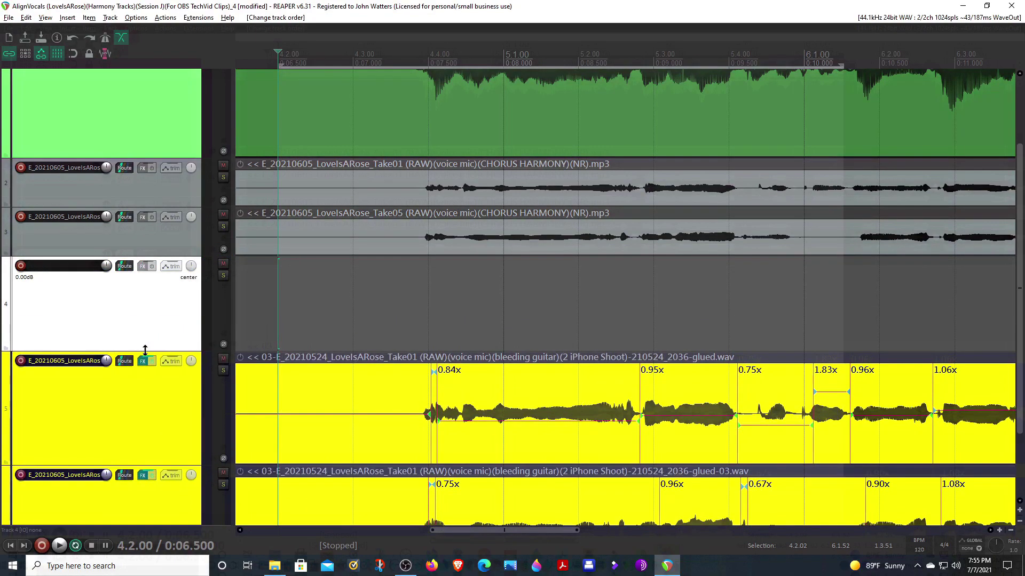
drag(1018, 323, 580, 526)
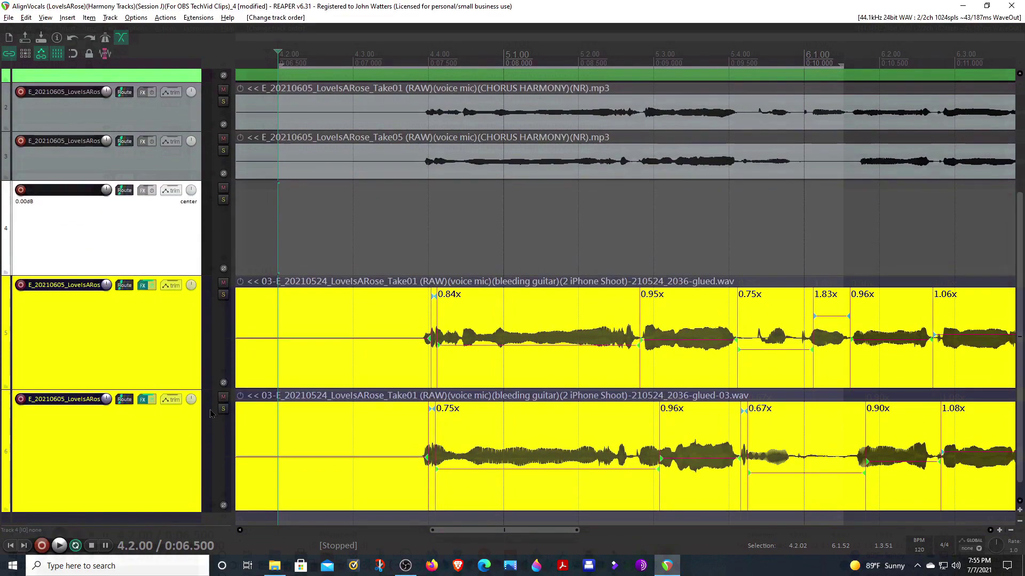
Step: Mute both bleeding-guitar tracks and select the two chorus harmony tracks
click(223, 397)
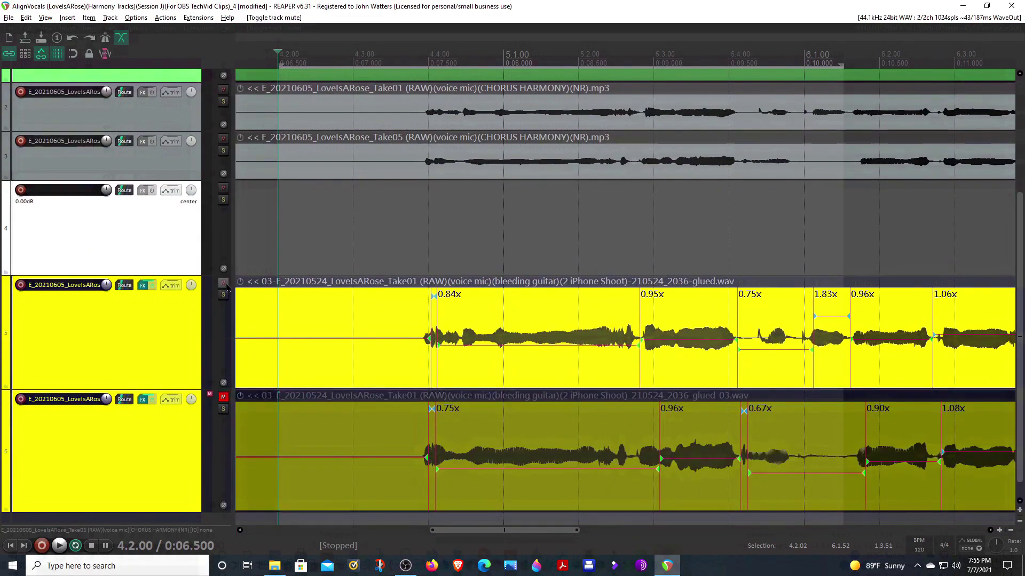
click(223, 283)
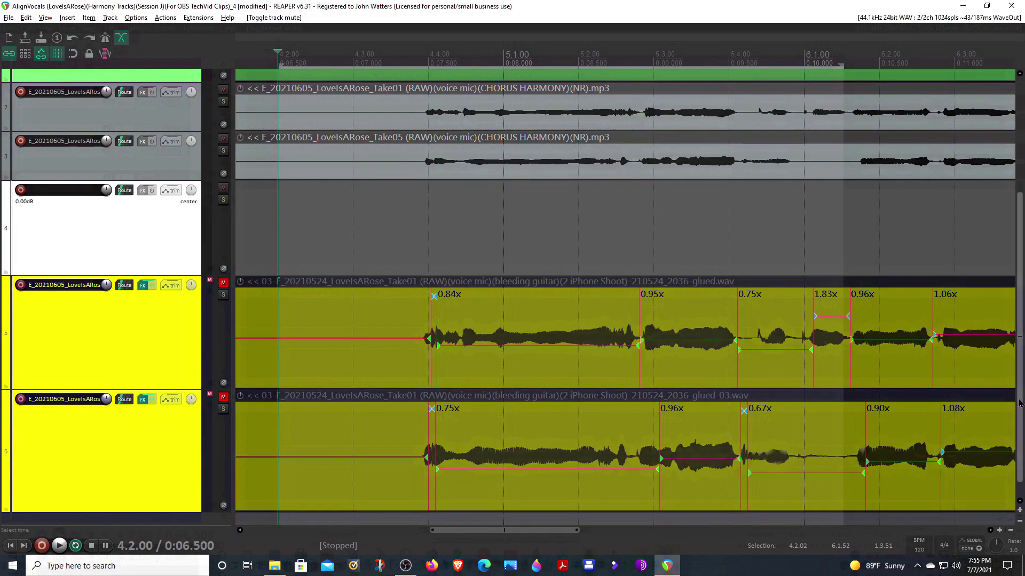
drag(1018, 406, 1010, 280)
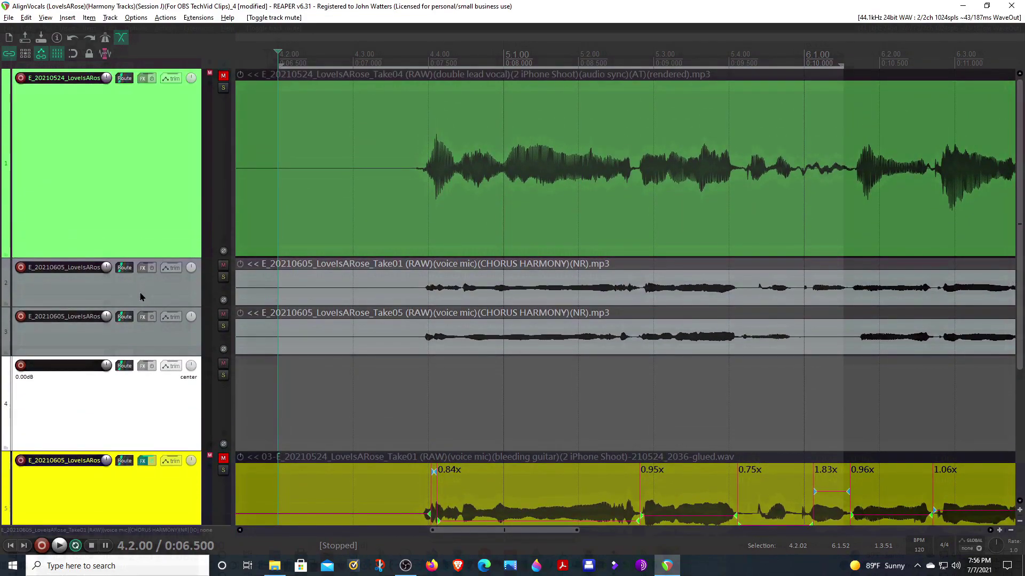
click(140, 298)
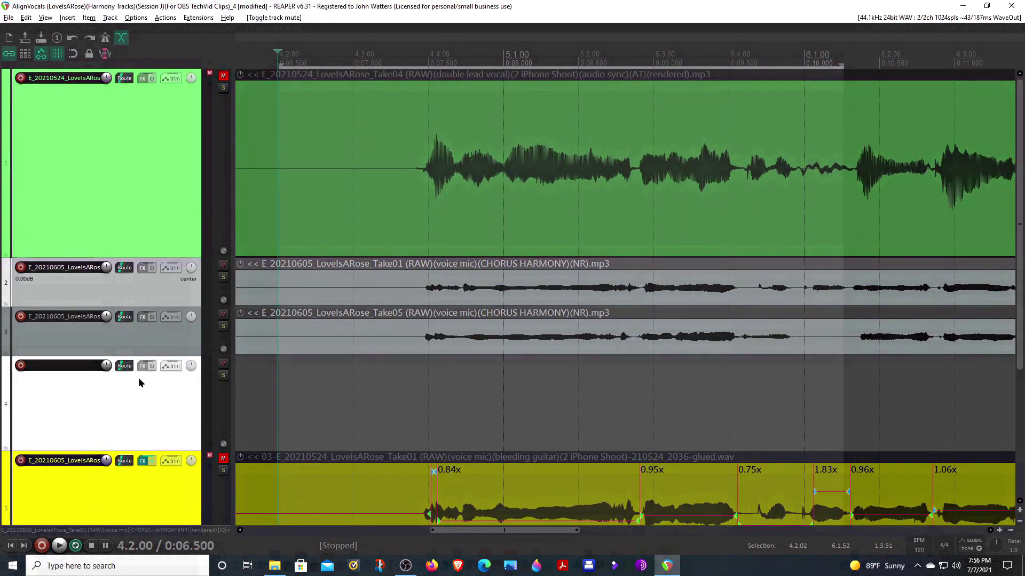
click(143, 348)
Step: Set both selected chorus harmony tracks to a custom yellow colour
right_click(149, 347)
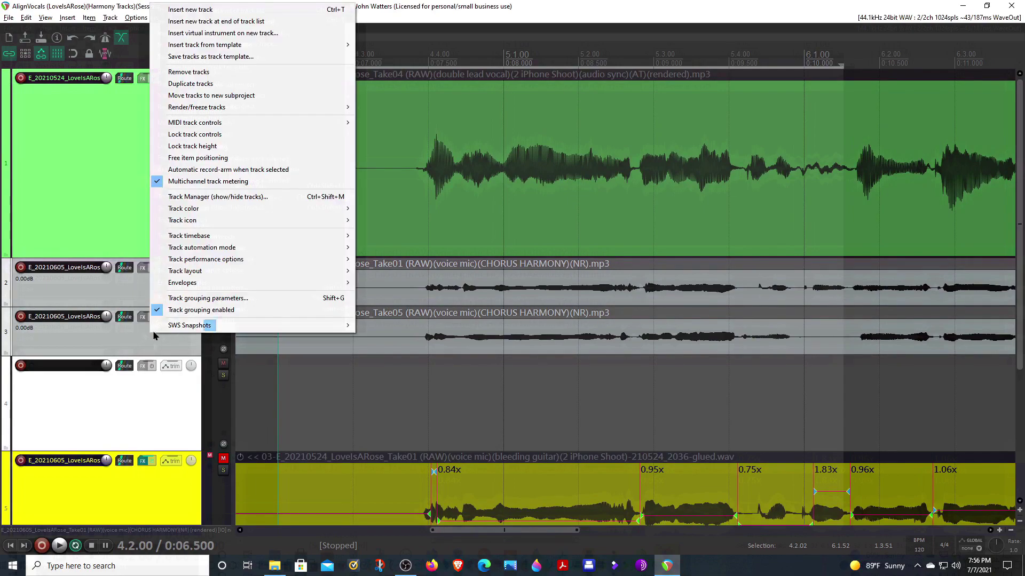
mouse_move(184, 208)
click(392, 210)
click(572, 295)
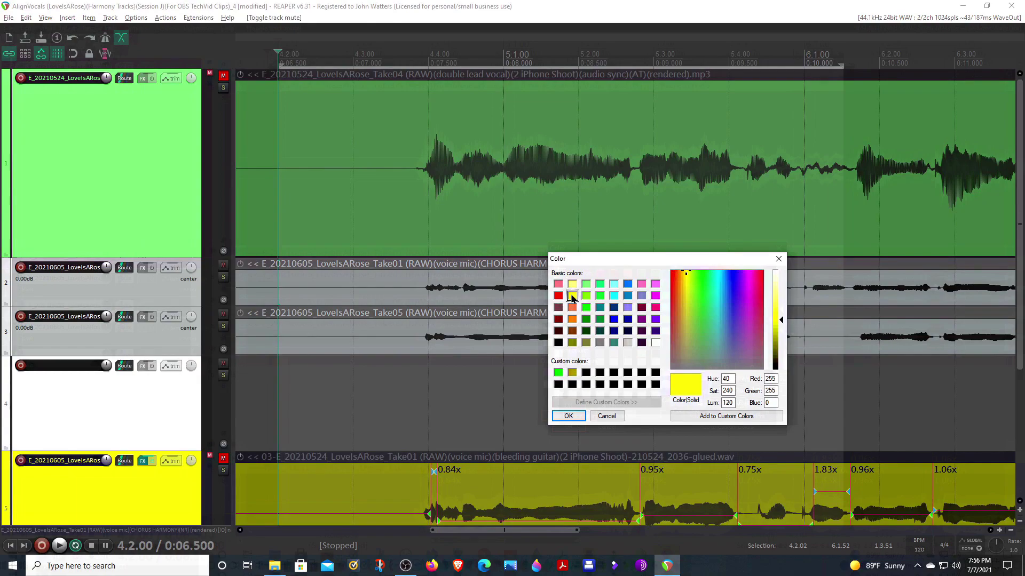
click(569, 416)
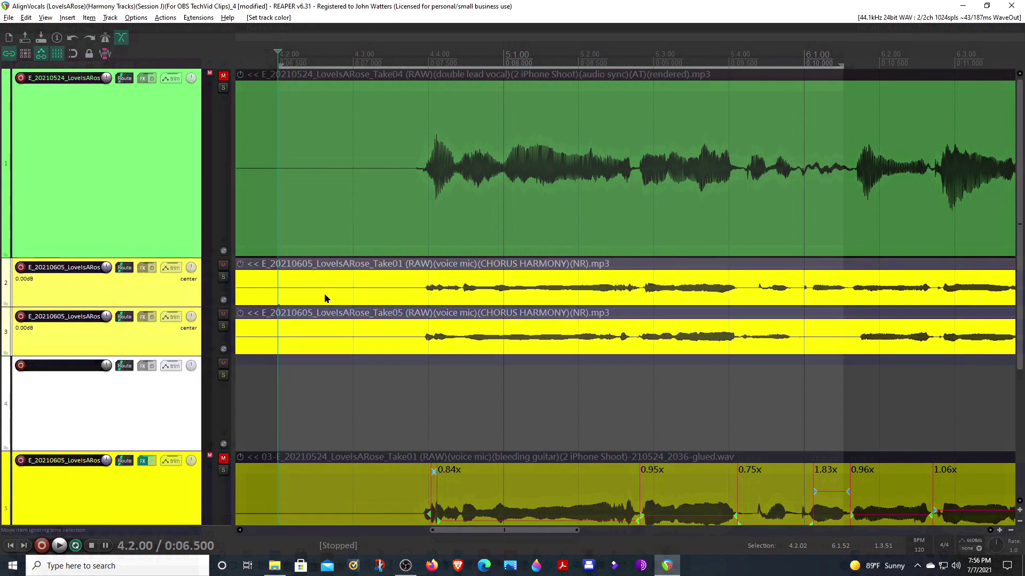
Step: Make the harmony tracks taller, unmute the lead double, and mute both chorus harmonies
key(ctrl+Up)
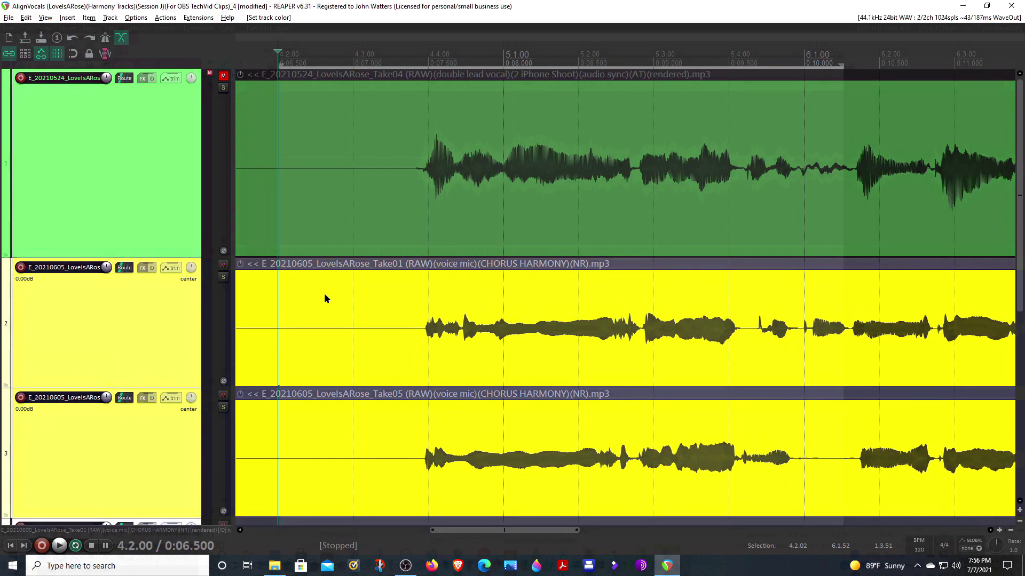
click(223, 75)
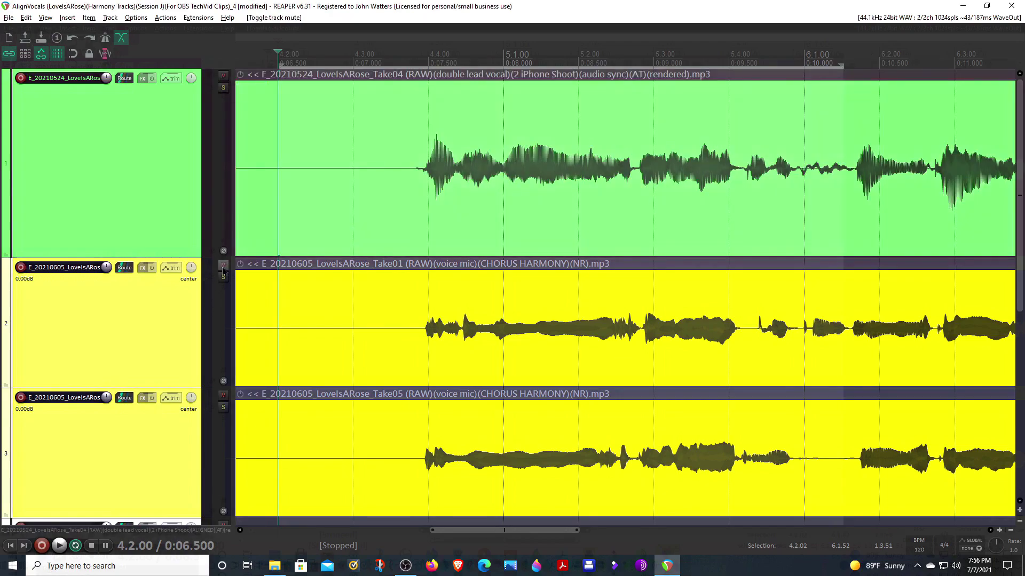
drag(223, 265, 223, 395)
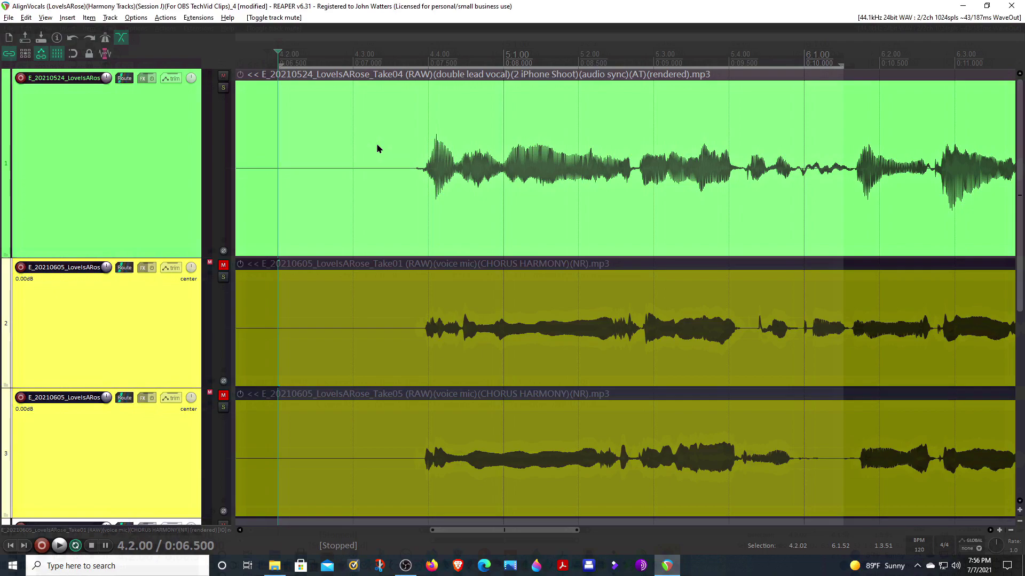
Step: Place take markers named LOVE, IS and ROSE at the three word onsets on the lead double
click(427, 172)
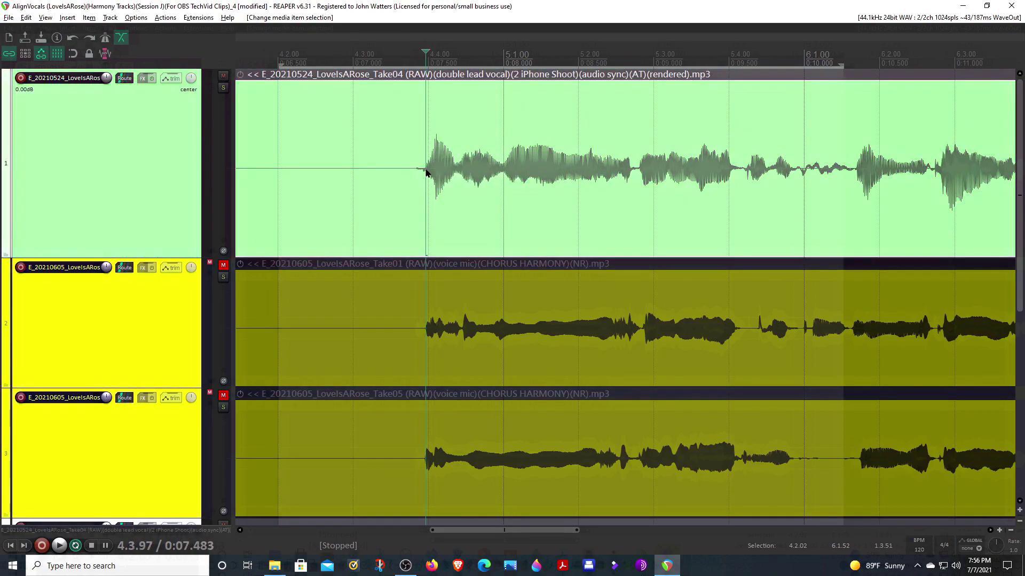
key(shift+m)
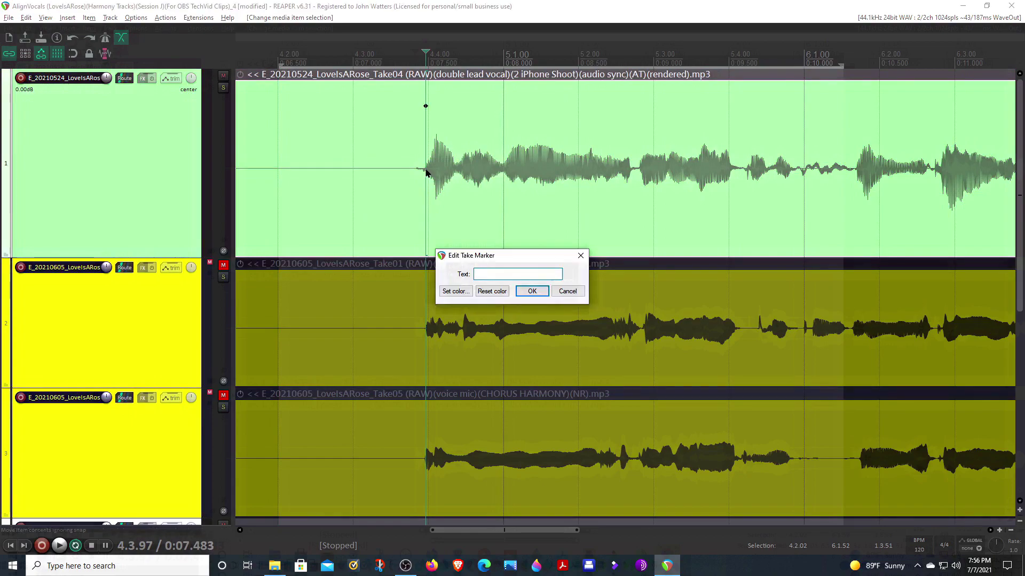
text(LOVE)
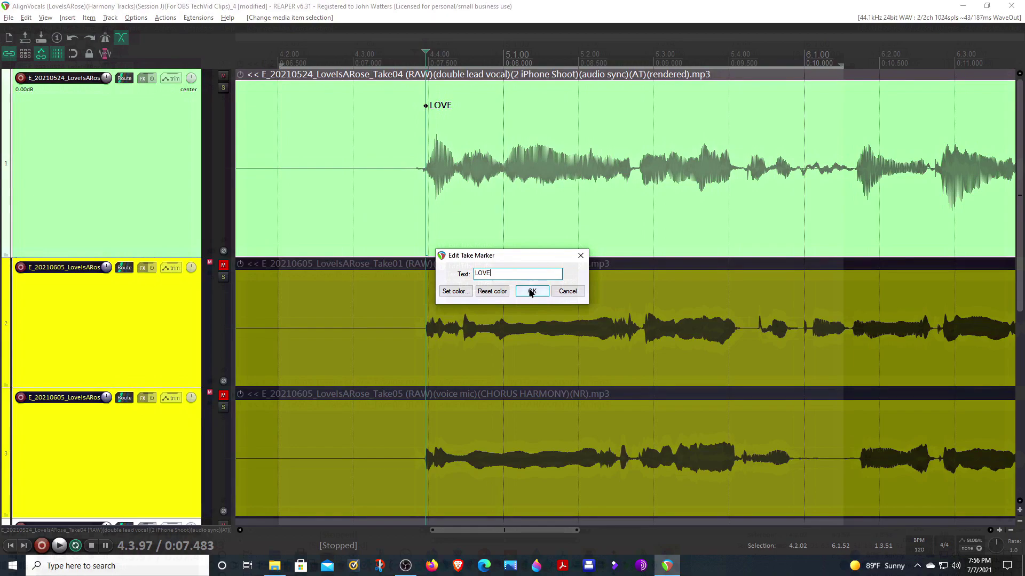
click(531, 291)
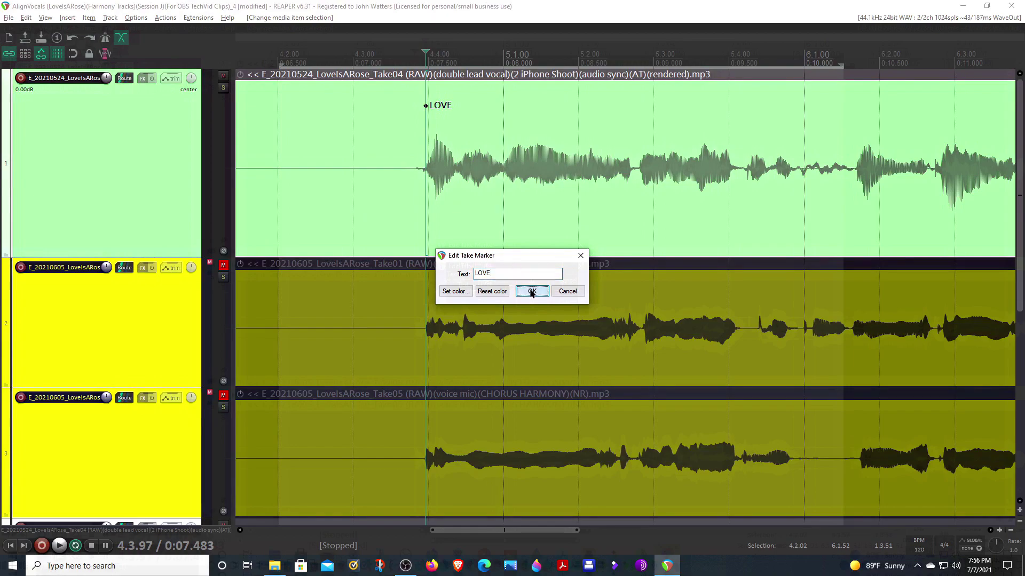
click(464, 171)
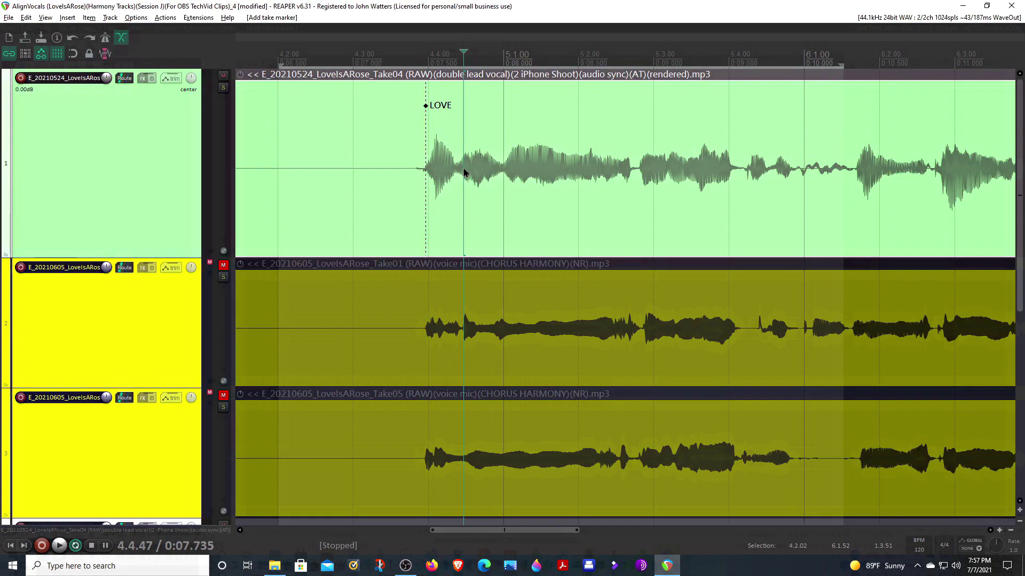
key(shift+alt+m)
text(IS)
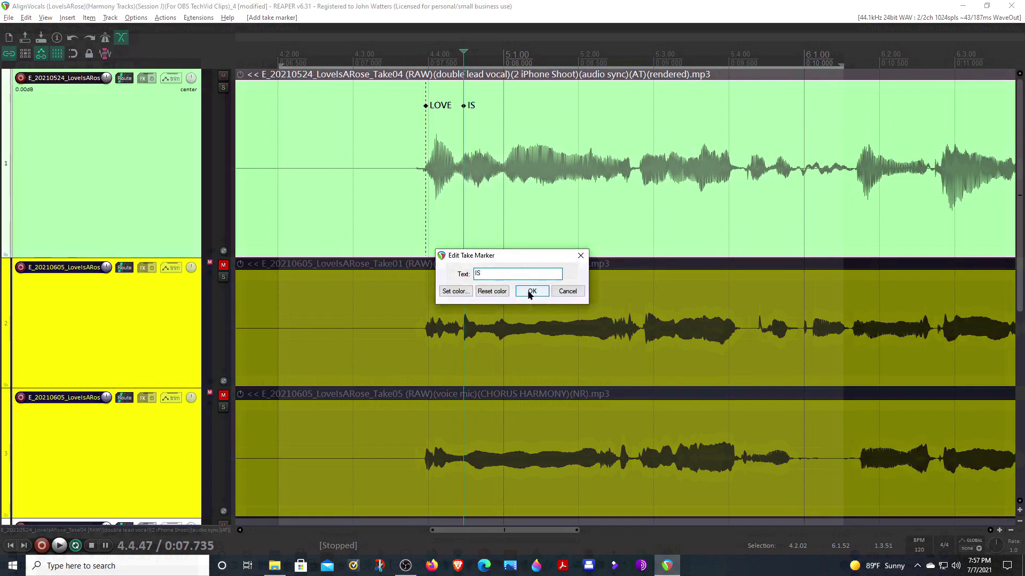
click(530, 292)
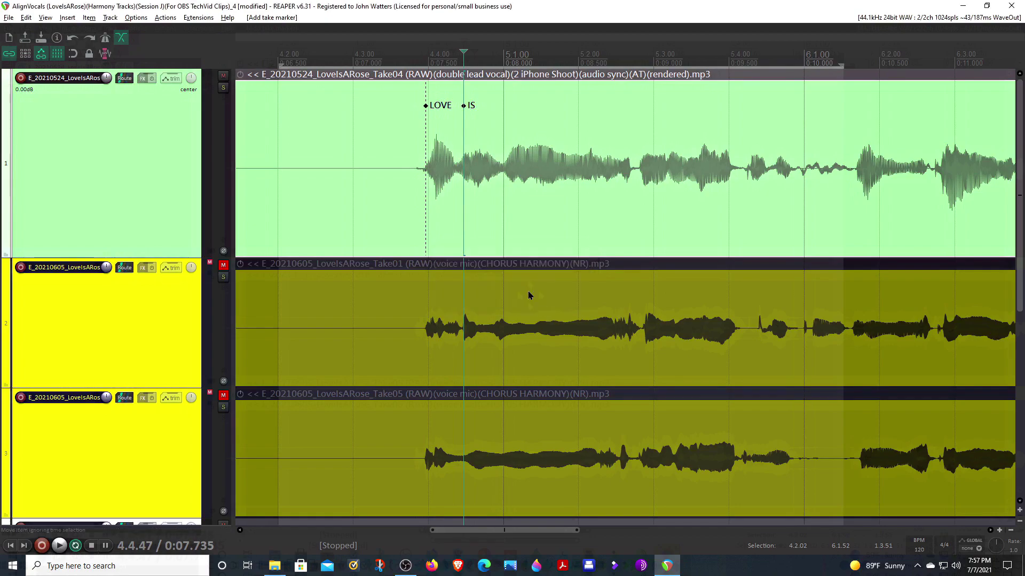
click(506, 171)
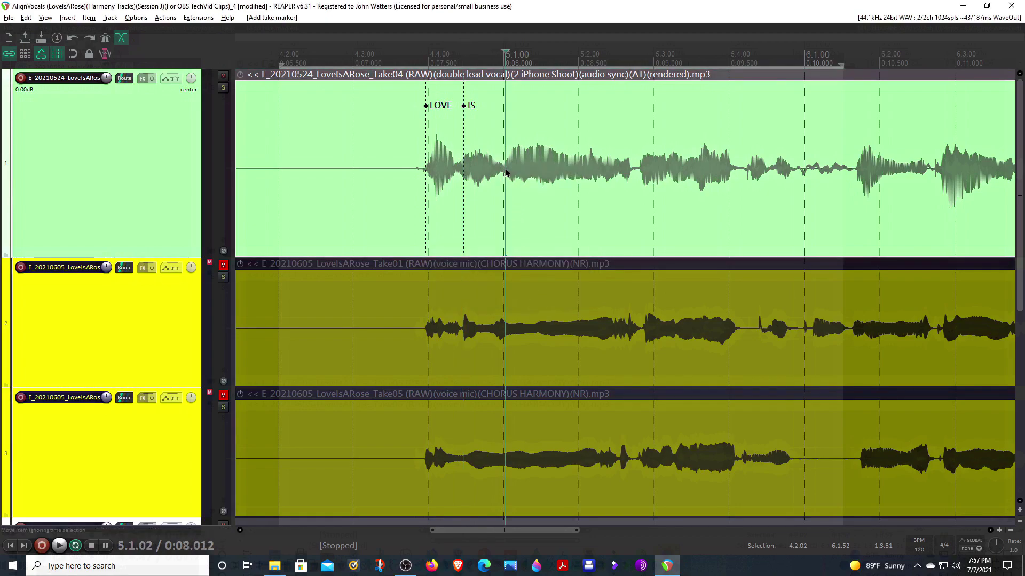
key(shift+m)
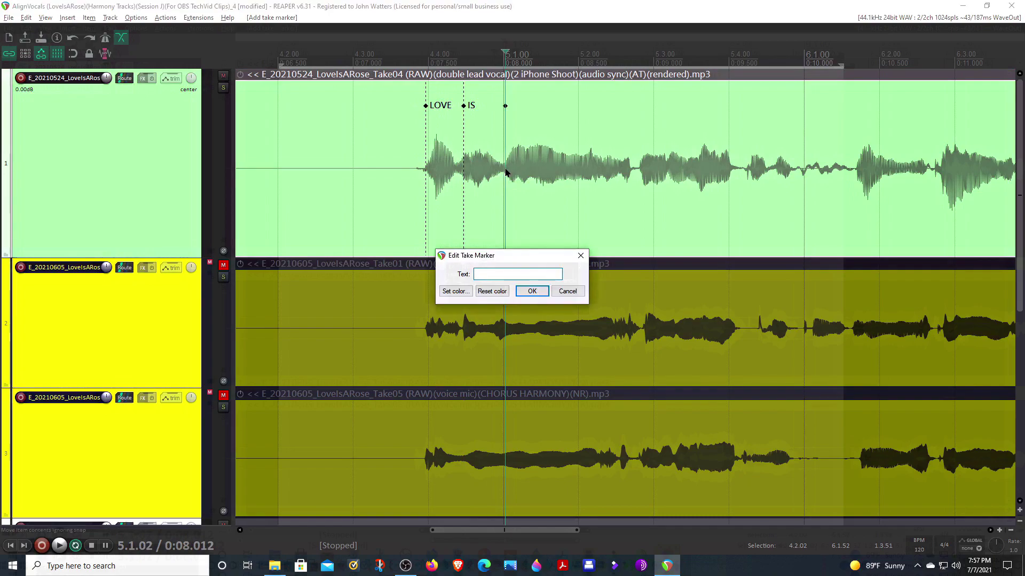
text(ROSE)
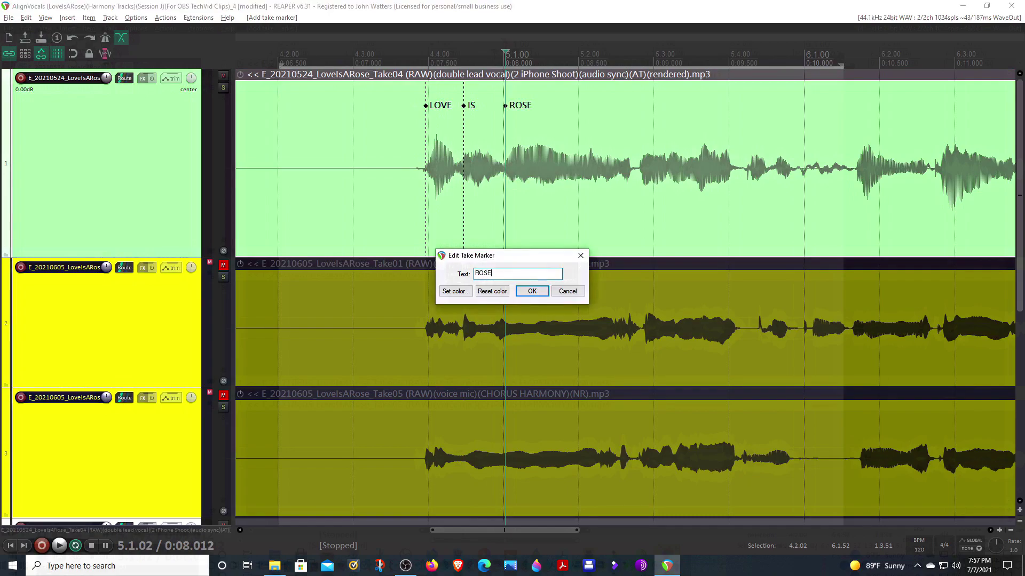
click(529, 292)
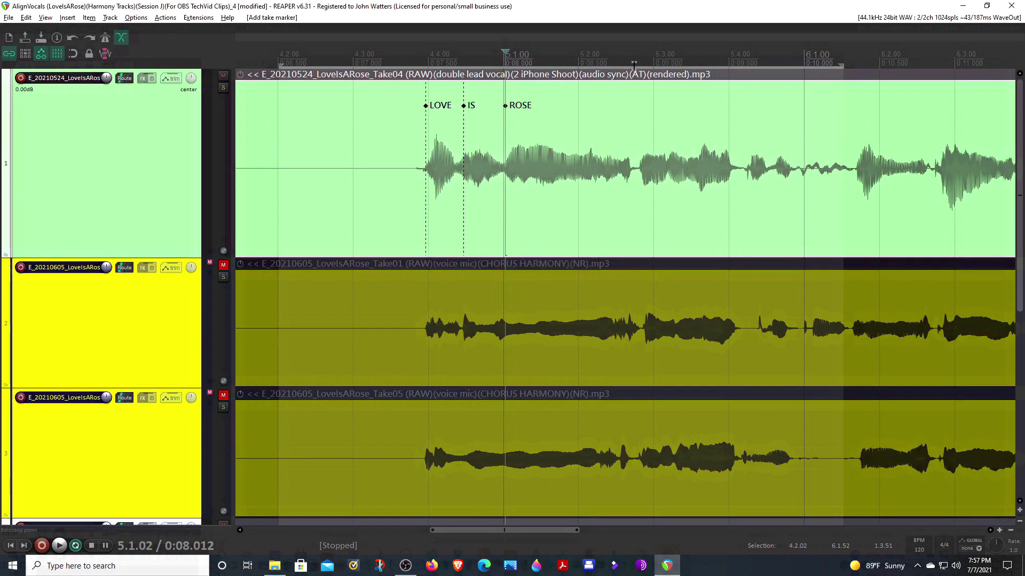
Step: Limit the time selection to the opening phrase and listen to check the markers
drag(645, 68, 277, 65)
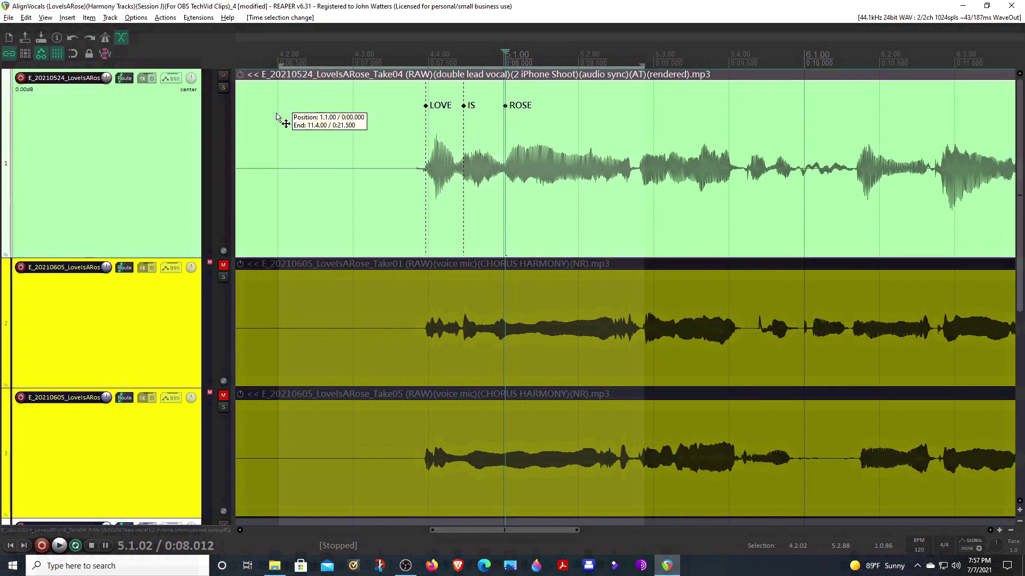
click(60, 546)
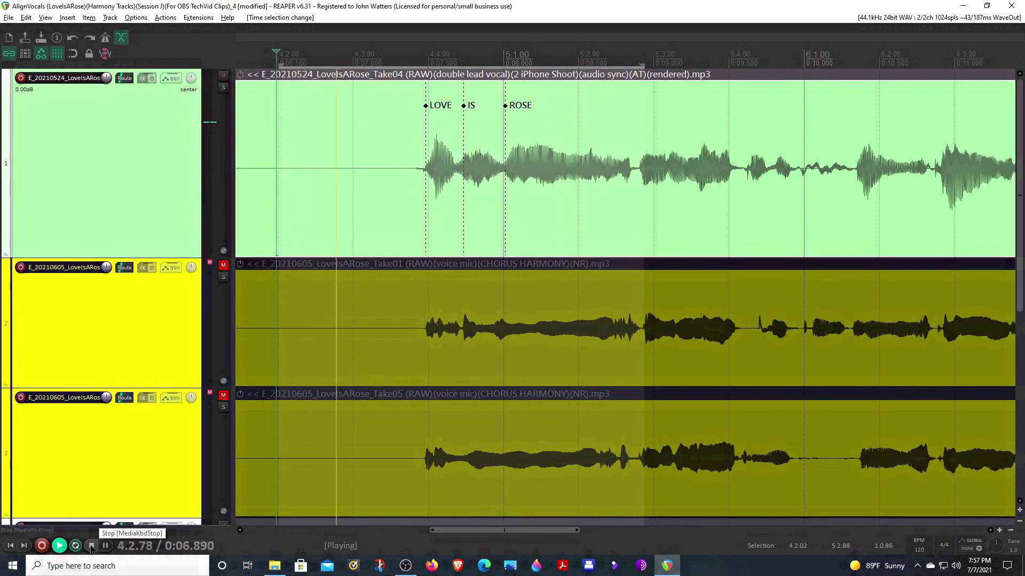
click(92, 547)
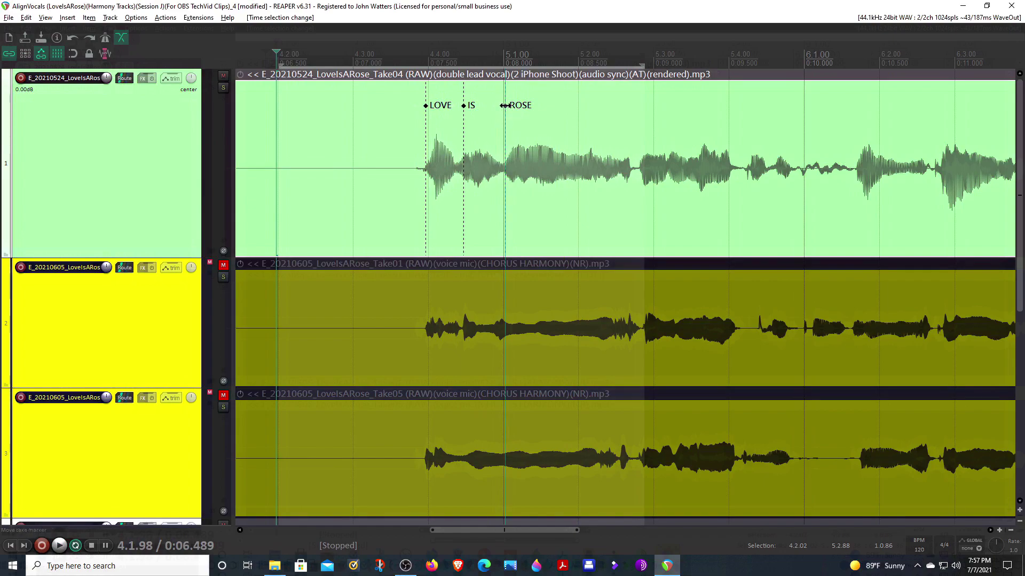
Step: Drag the ROSE take marker slightly later onto the word's start and replay to confirm
drag(504, 105, 517, 106)
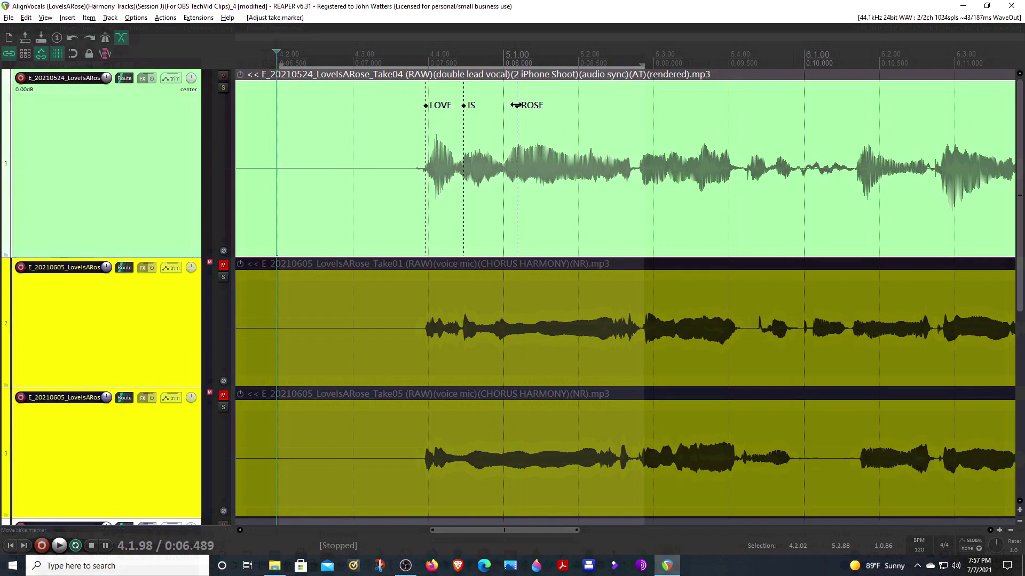
click(59, 547)
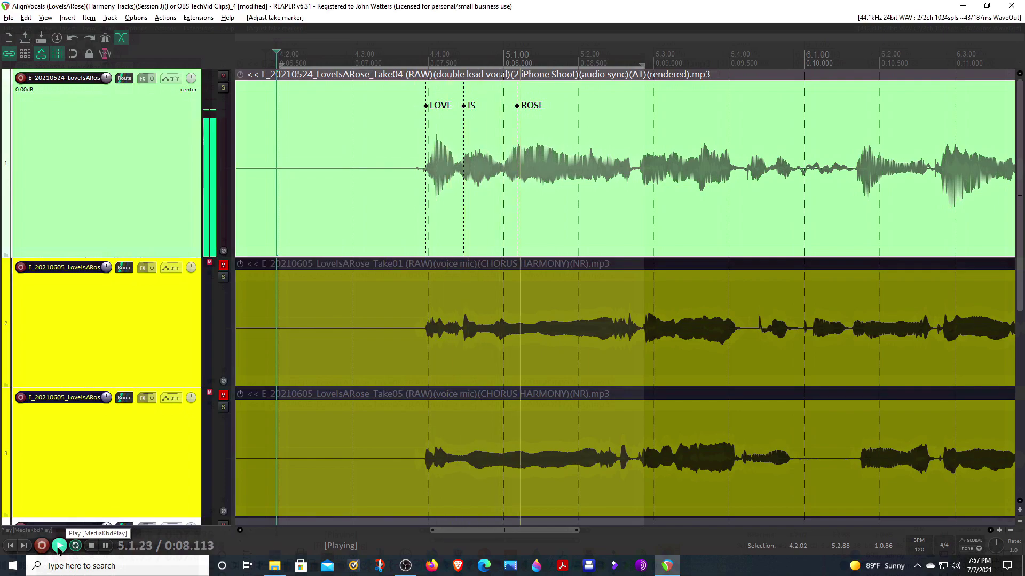
key(space)
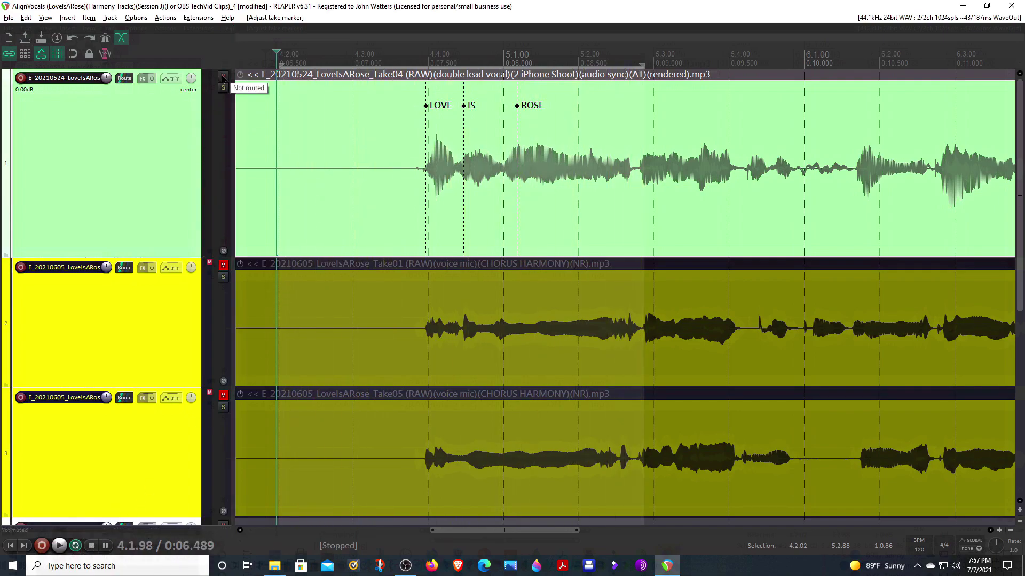
Step: Mute the lead double, unmute the first harmony, and add three stretch markers across its opening words
click(223, 76)
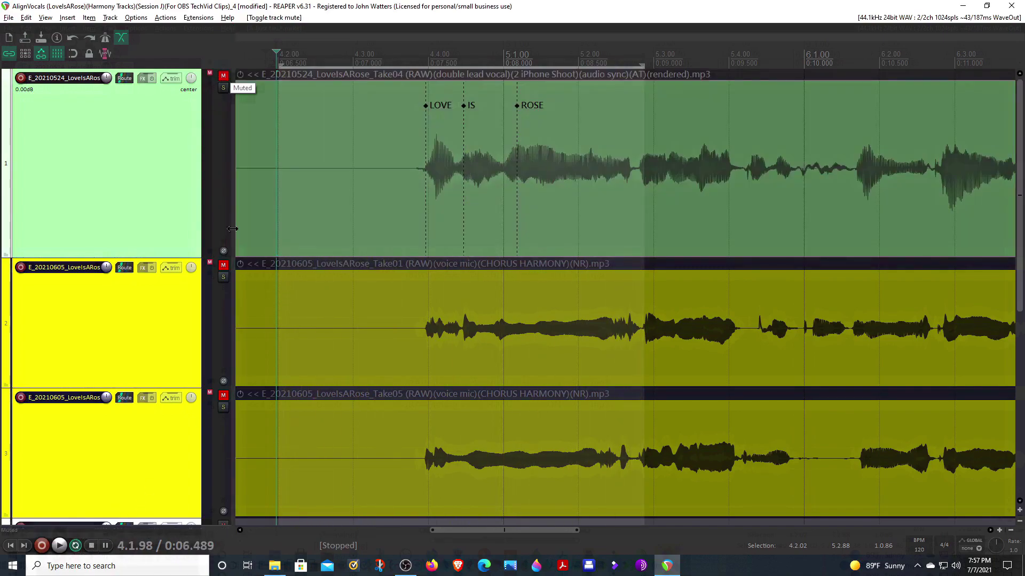
click(223, 266)
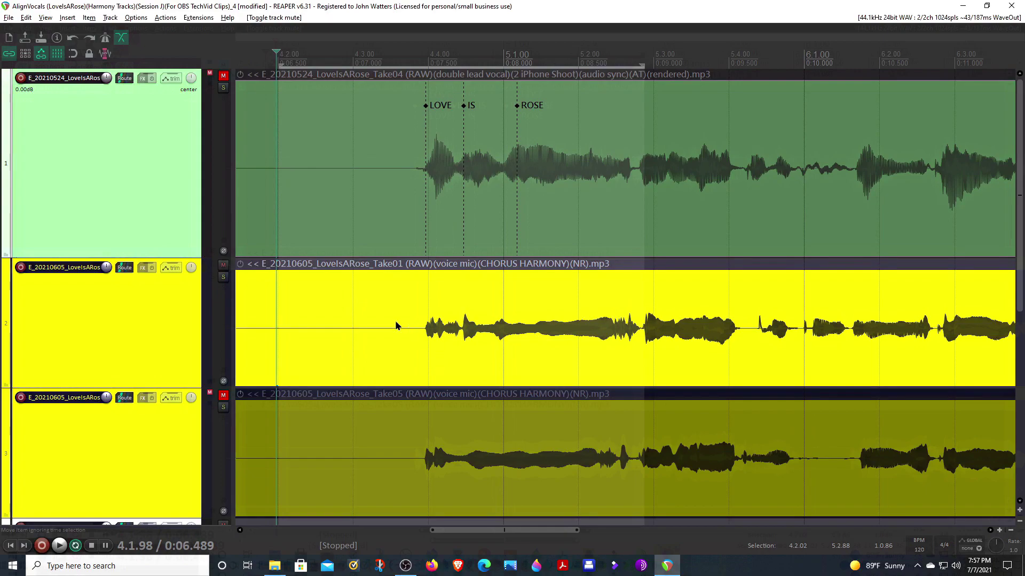
click(425, 332)
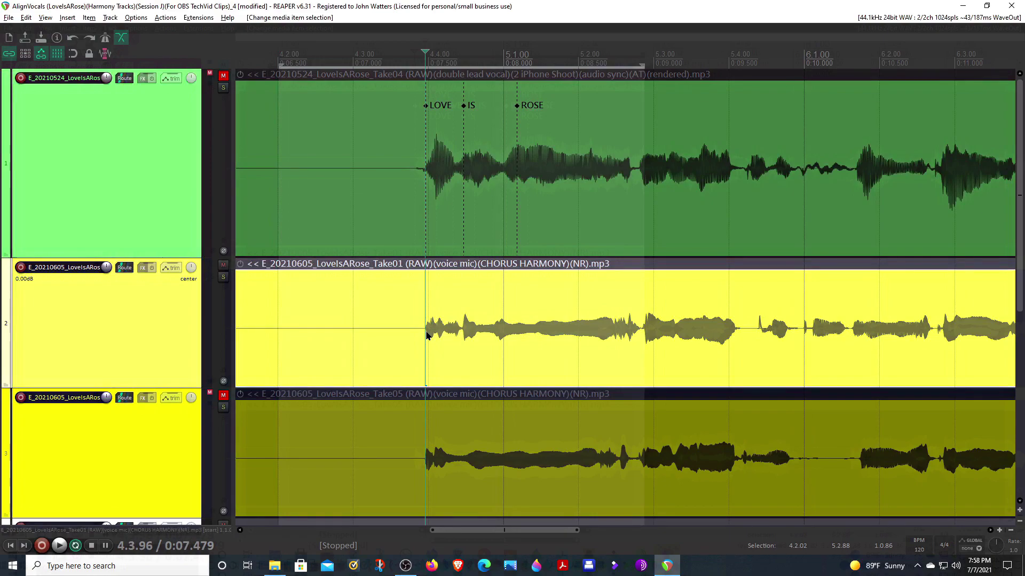
key(w)
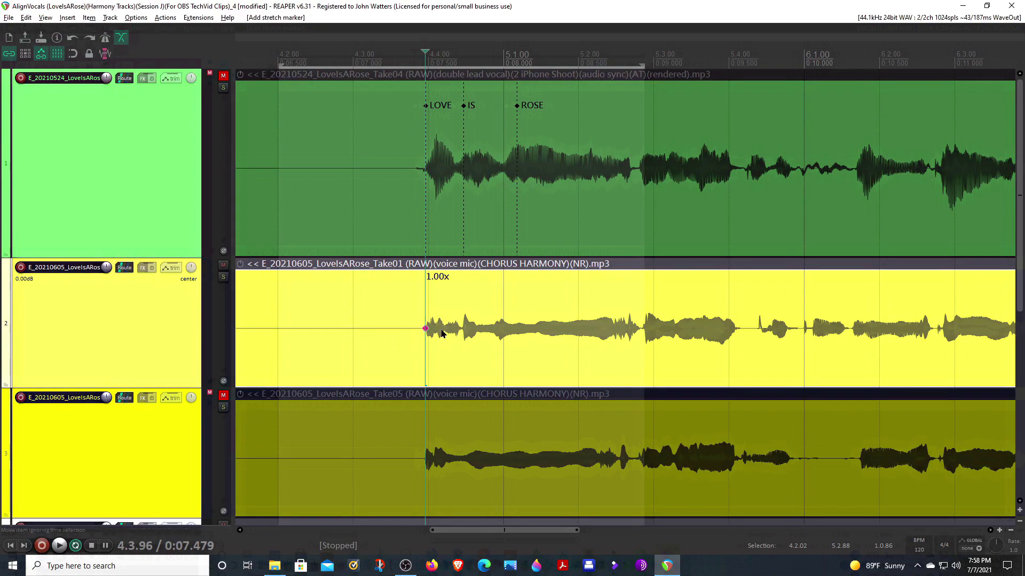
click(442, 333)
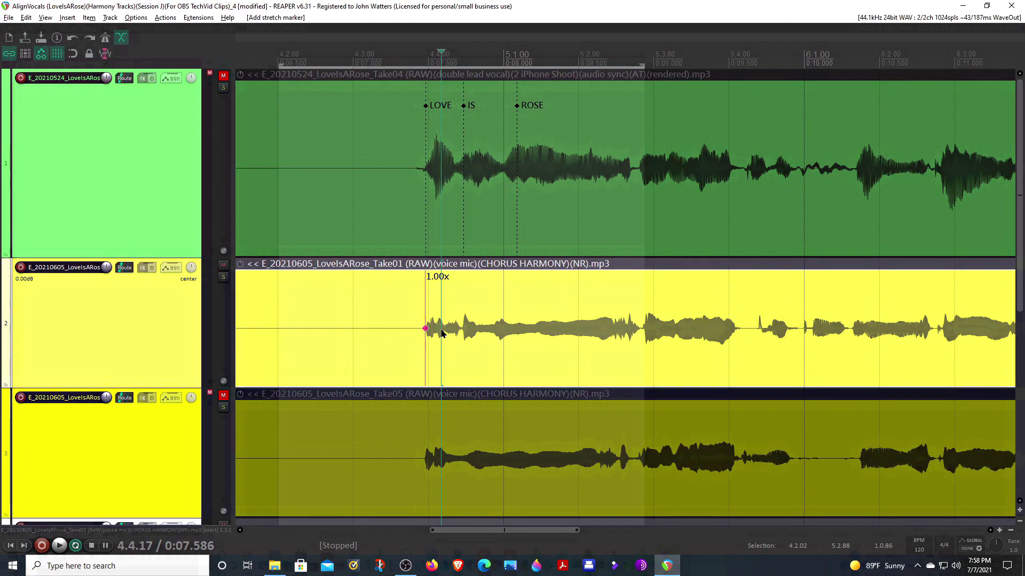
key(shift+w)
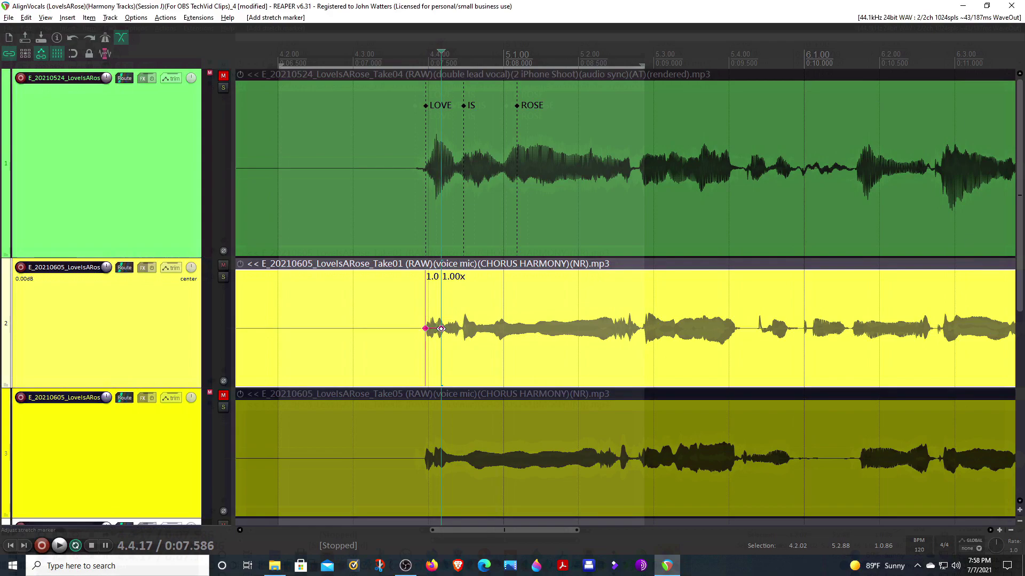
click(496, 339)
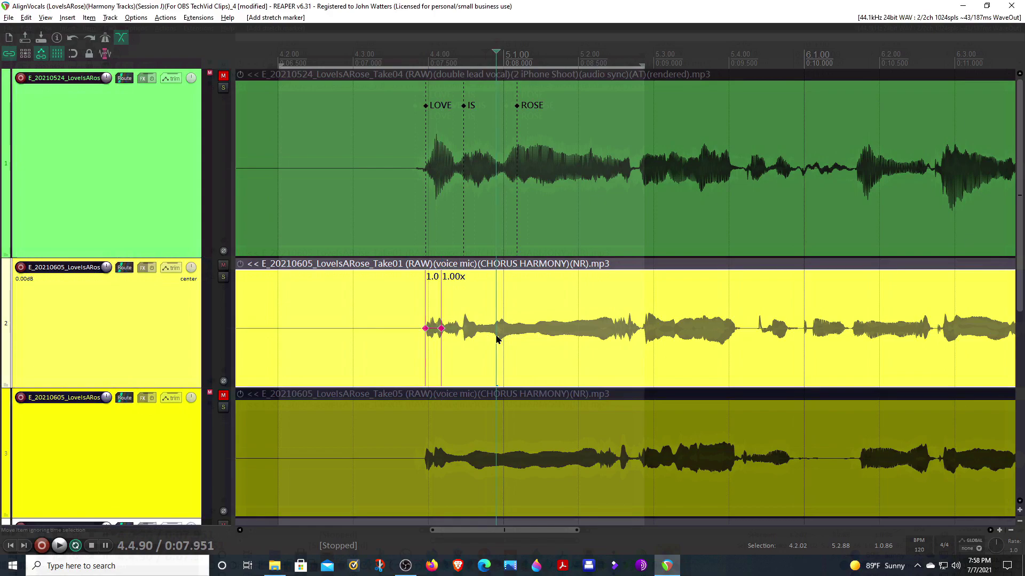
key(w)
Step: Play the first harmony take from before the phrase to hear the stretch markers
click(278, 330)
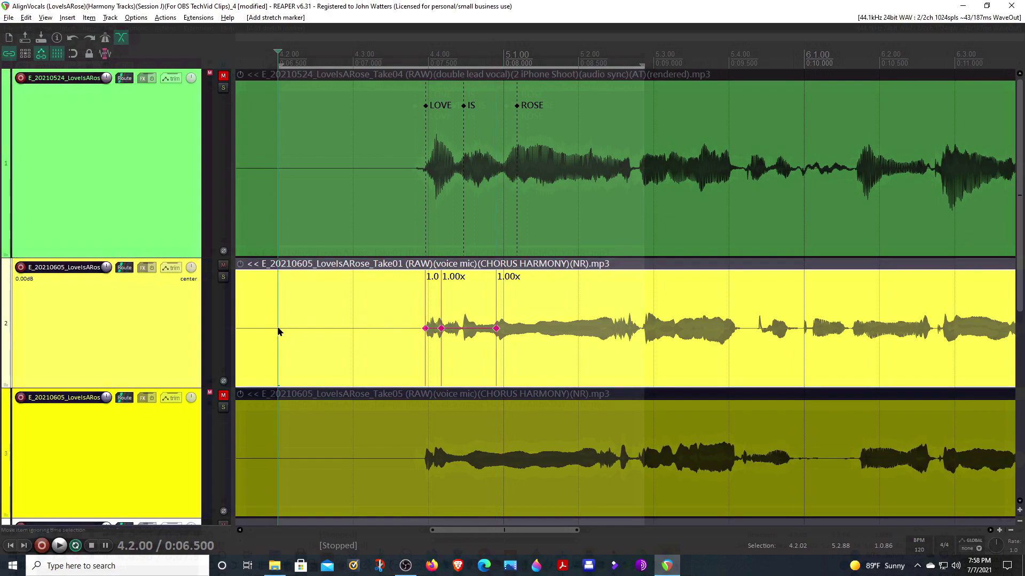
click(59, 545)
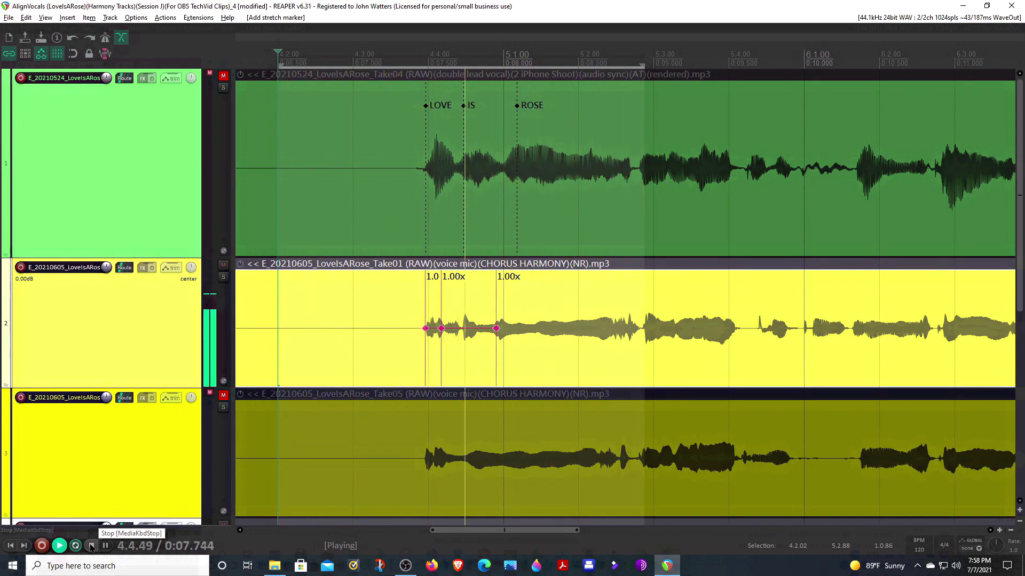
click(91, 547)
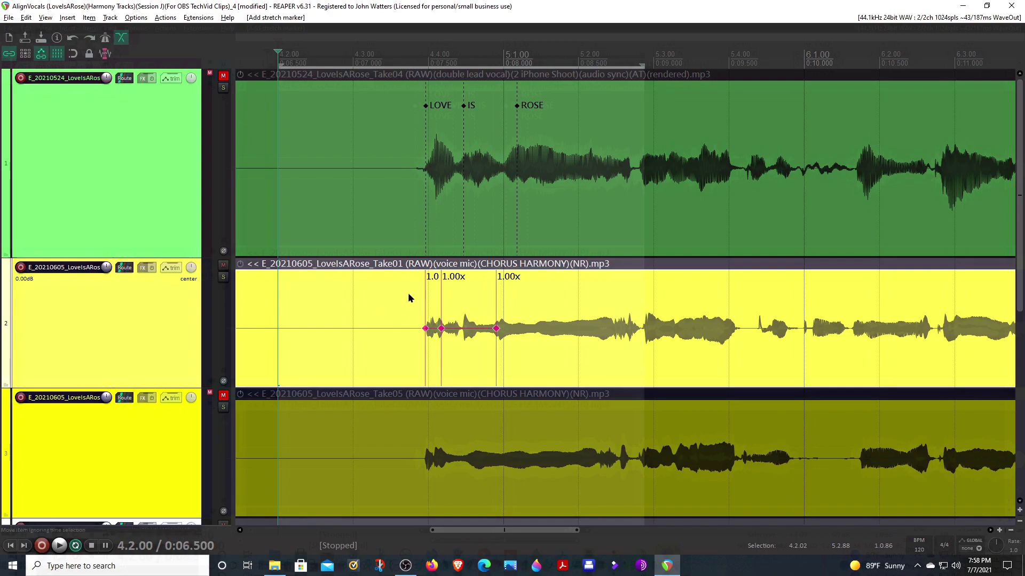
Step: Mute the first harmony, unmute the second, and add three stretch markers at its opening word onsets
click(223, 265)
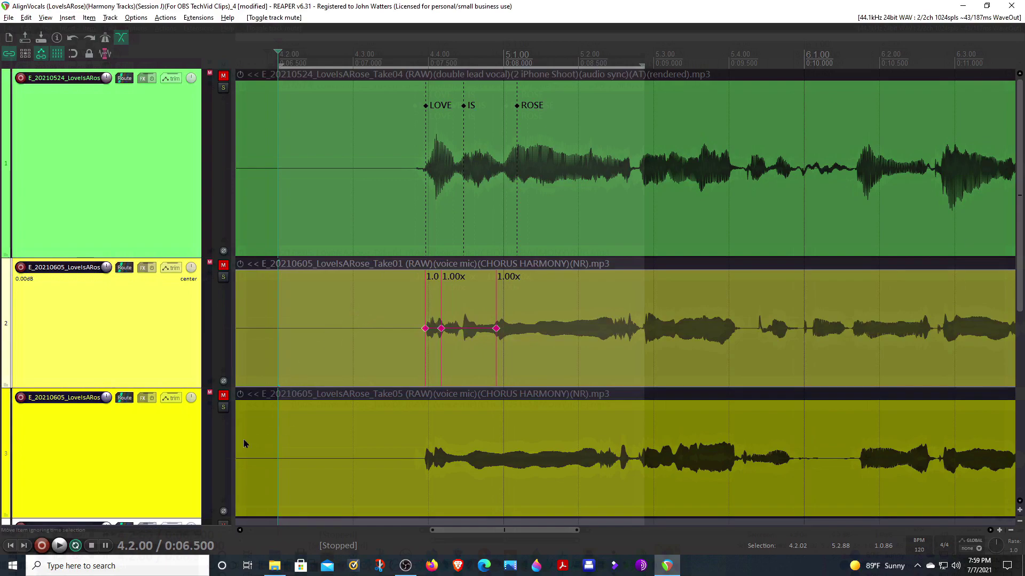
click(223, 395)
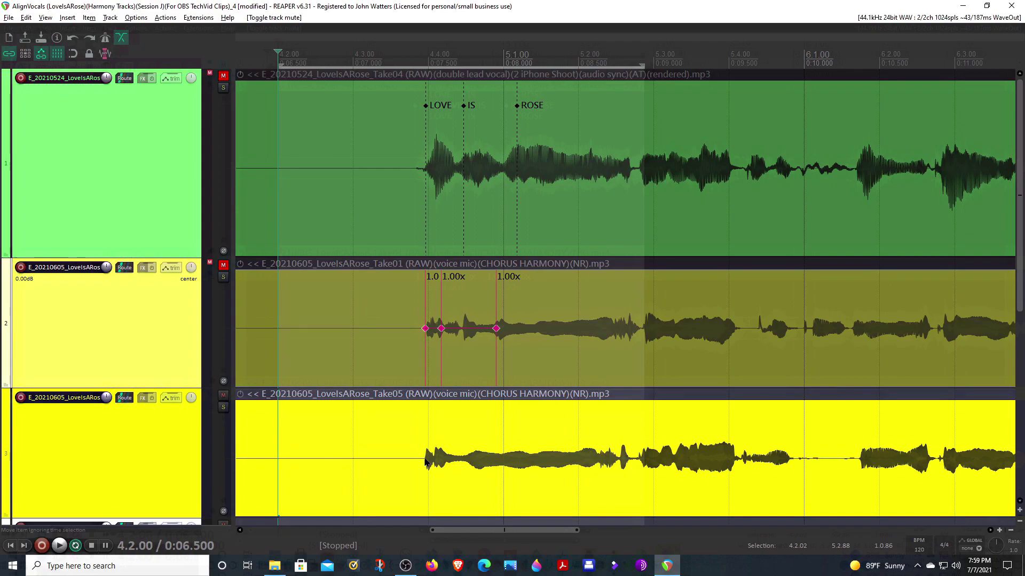
click(426, 463)
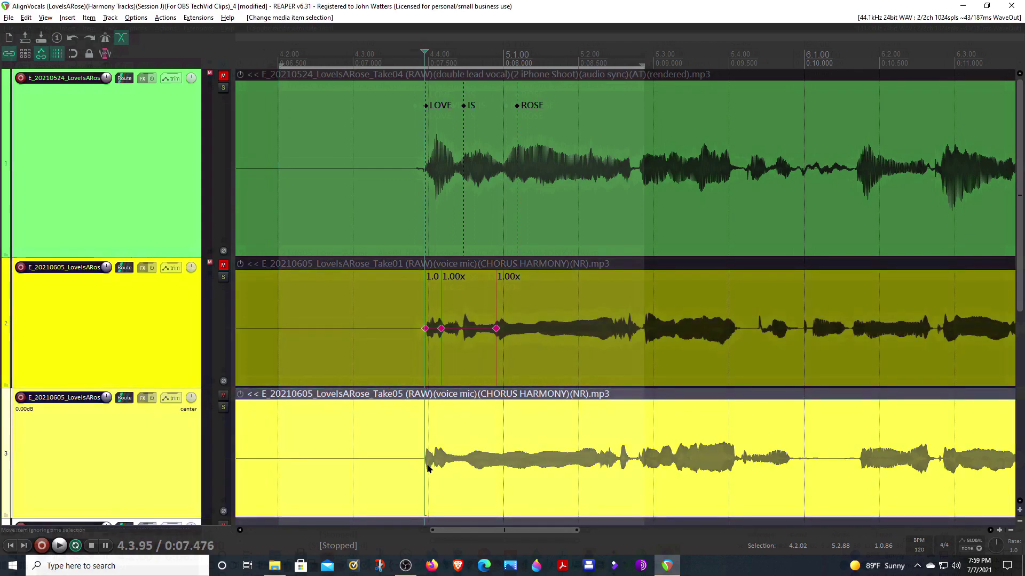
key(w)
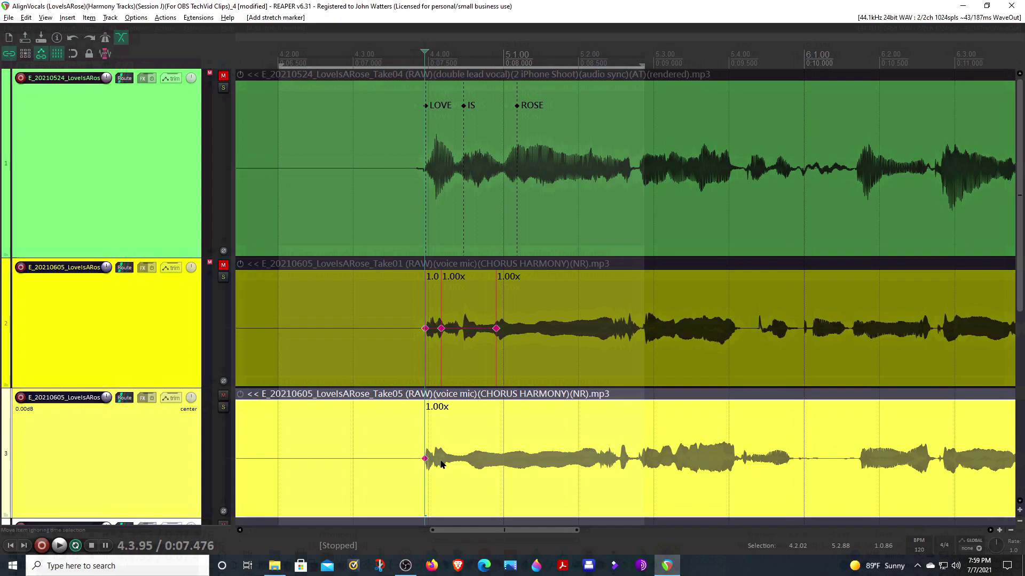
click(440, 465)
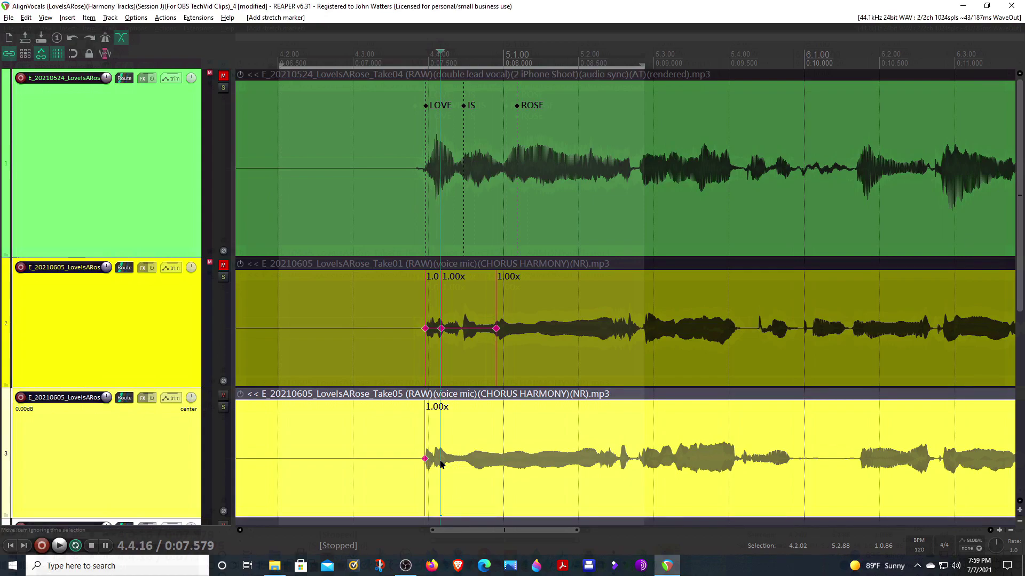
key(w)
click(500, 464)
key(w)
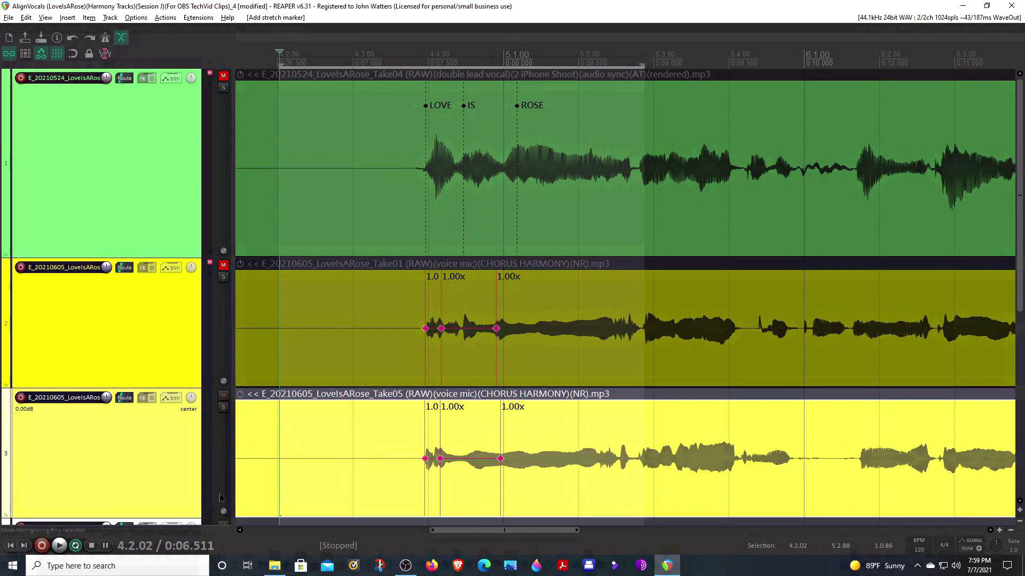
Step: Audition the second harmony, pull its third stretch marker slightly earlier, and listen again
click(59, 546)
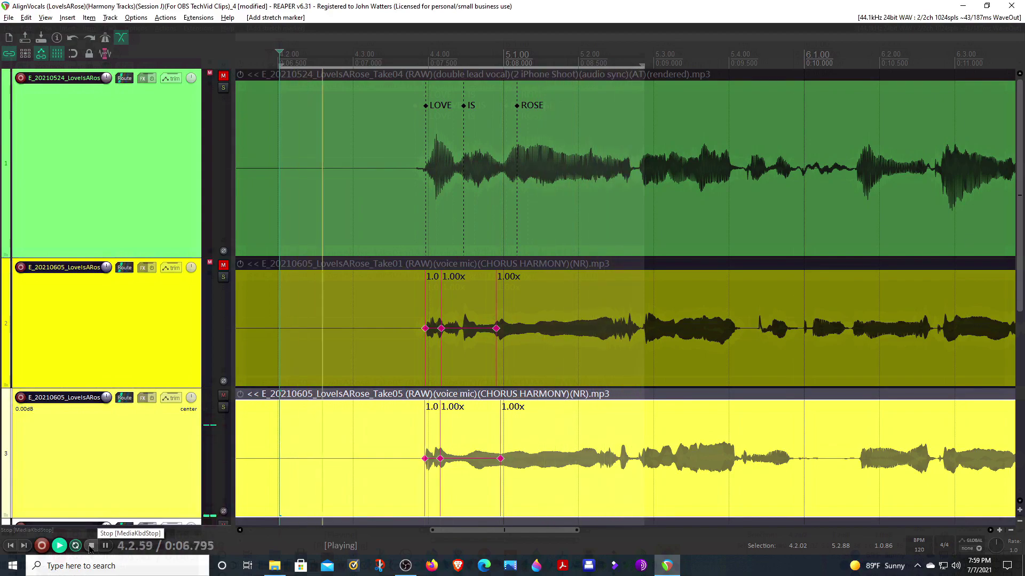
click(90, 547)
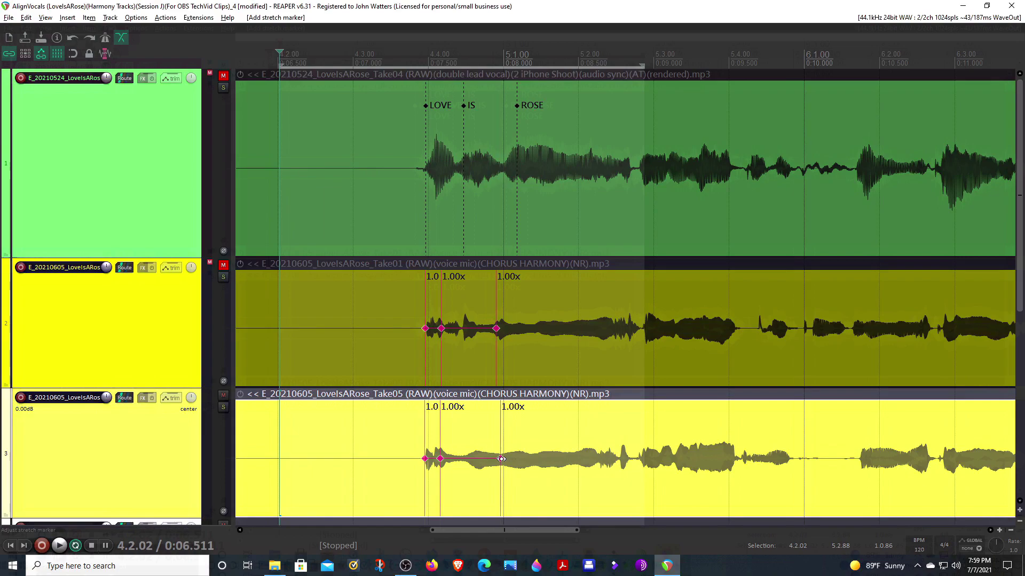
drag(502, 459, 475, 459)
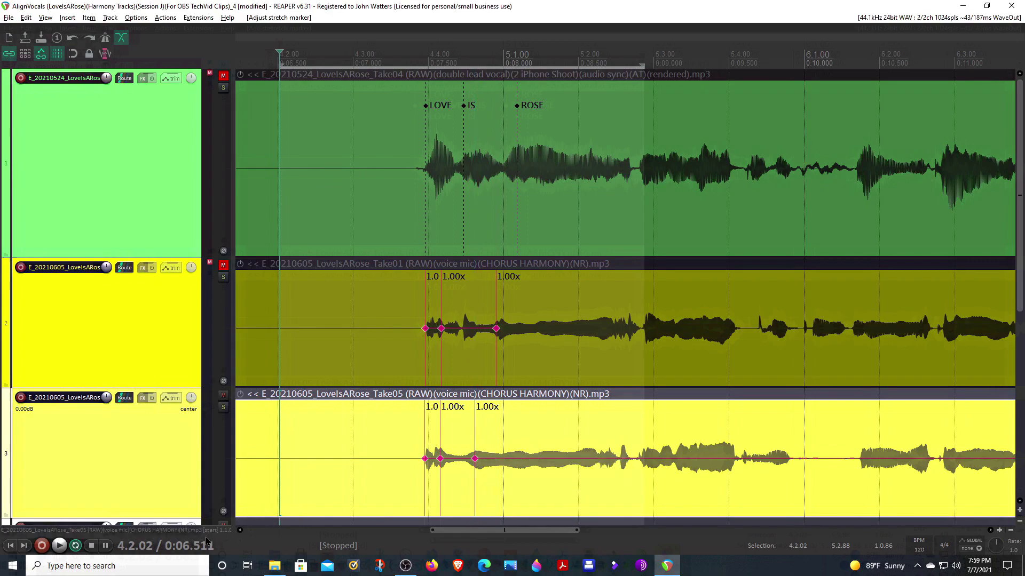
click(60, 546)
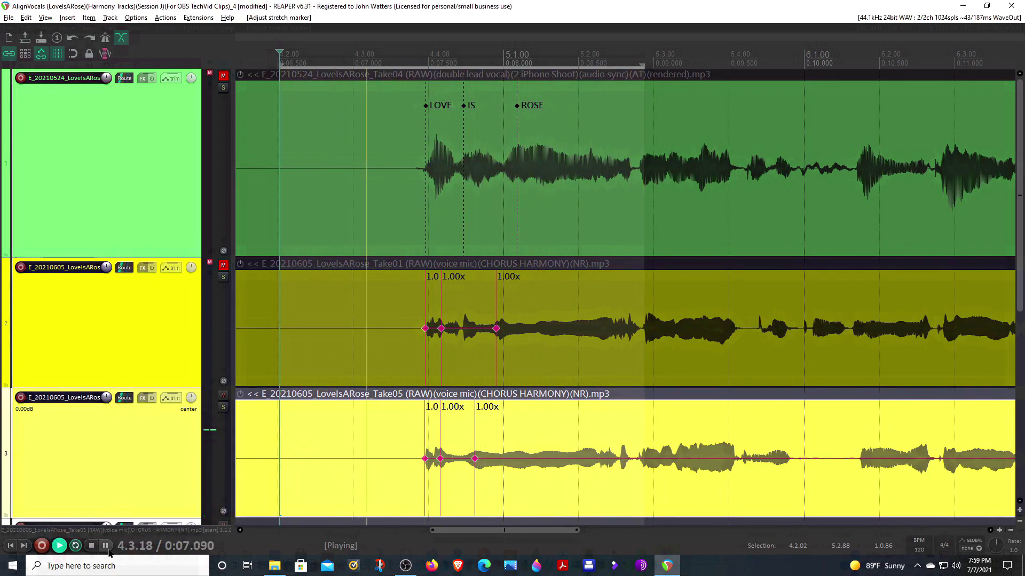
click(91, 546)
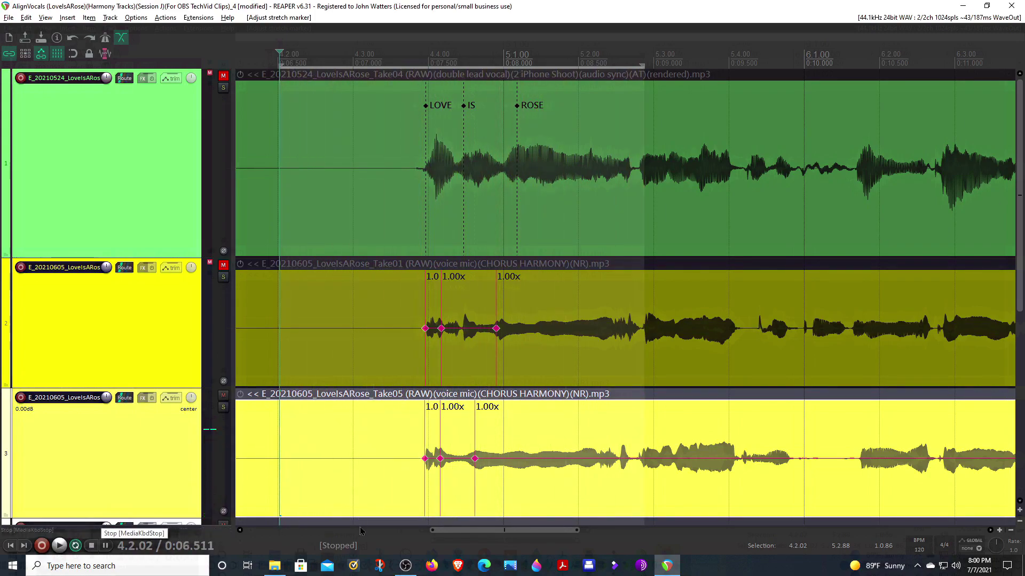
Step: Unmute the first harmony and lead double, then nudge the first harmony's opening stretch marker onto LOVE
click(223, 266)
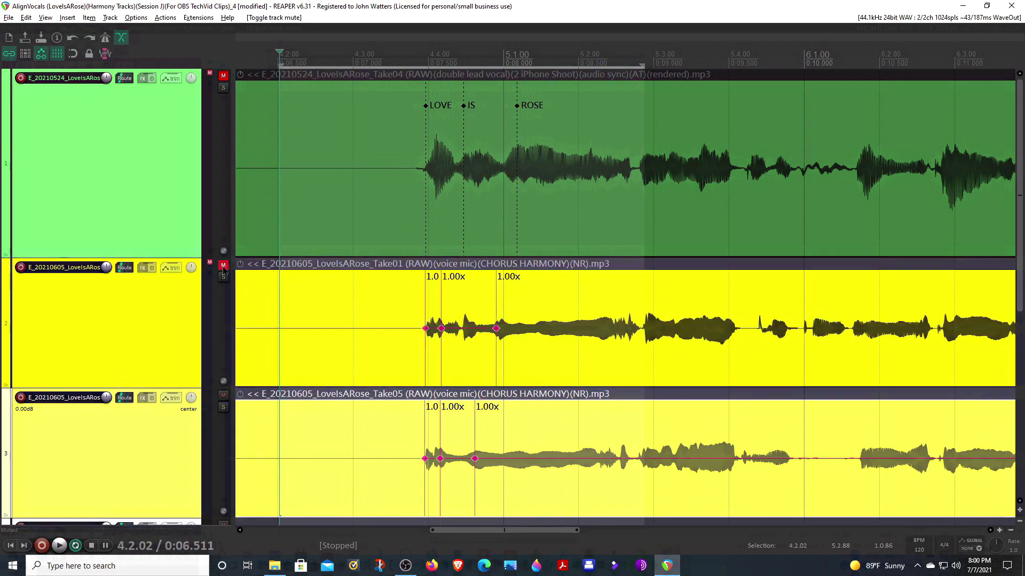
click(223, 76)
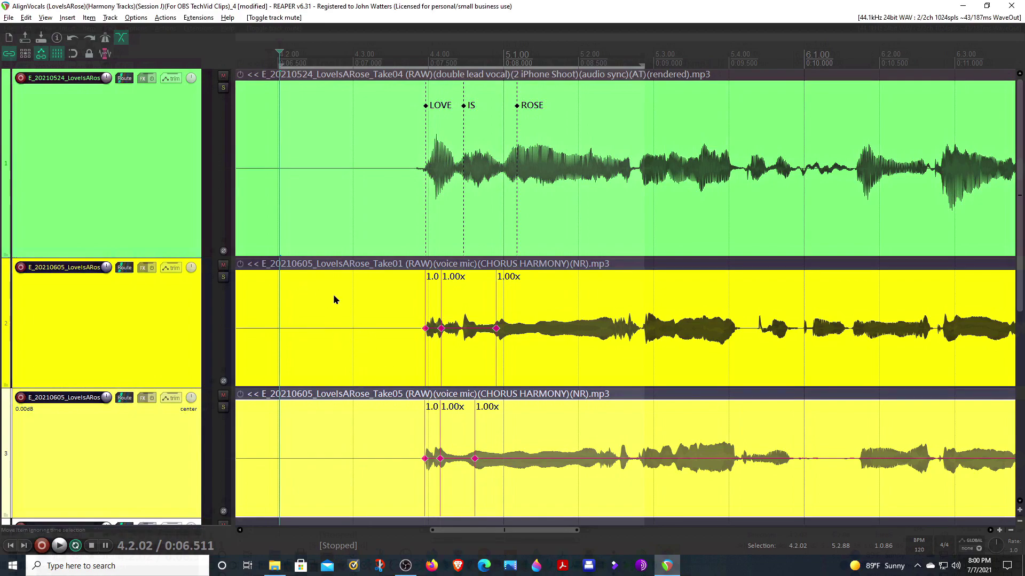
mouse_move(334, 295)
mouse_down()
mouse_move(414, 428)
mouse_move(616, 502)
mouse_up()
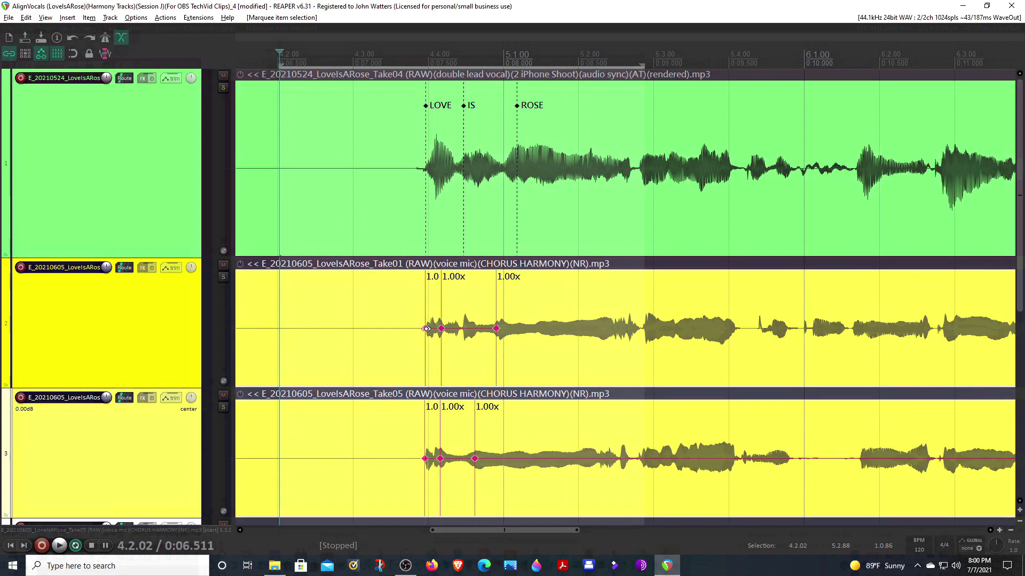
drag(427, 328, 425, 327)
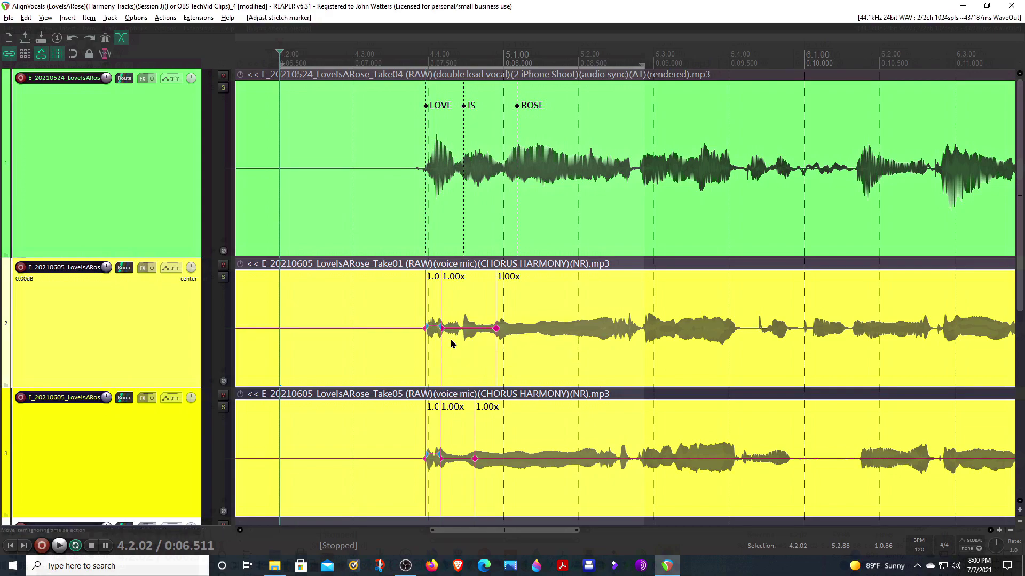
Step: Align stretch markers on both harmony takes with the lead's IS marker, then audition all three vocals
mouse_move(441, 328)
drag(441, 328, 463, 329)
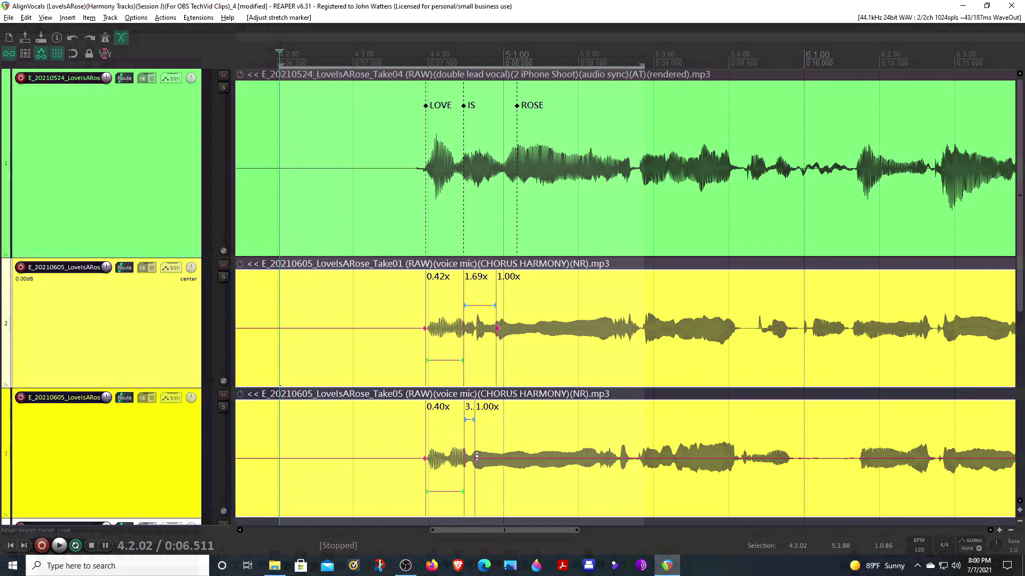
click(477, 459)
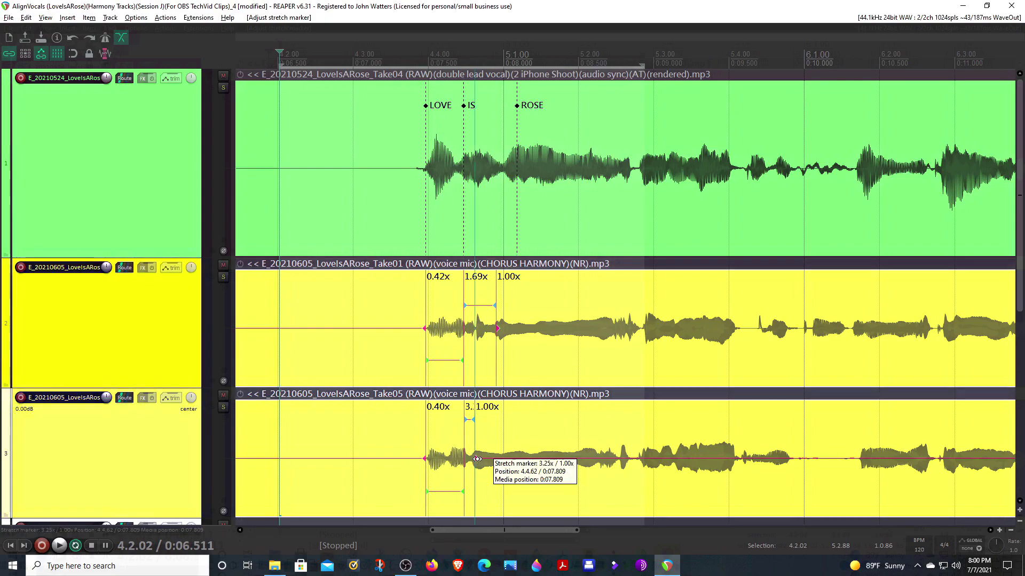
drag(477, 459, 519, 458)
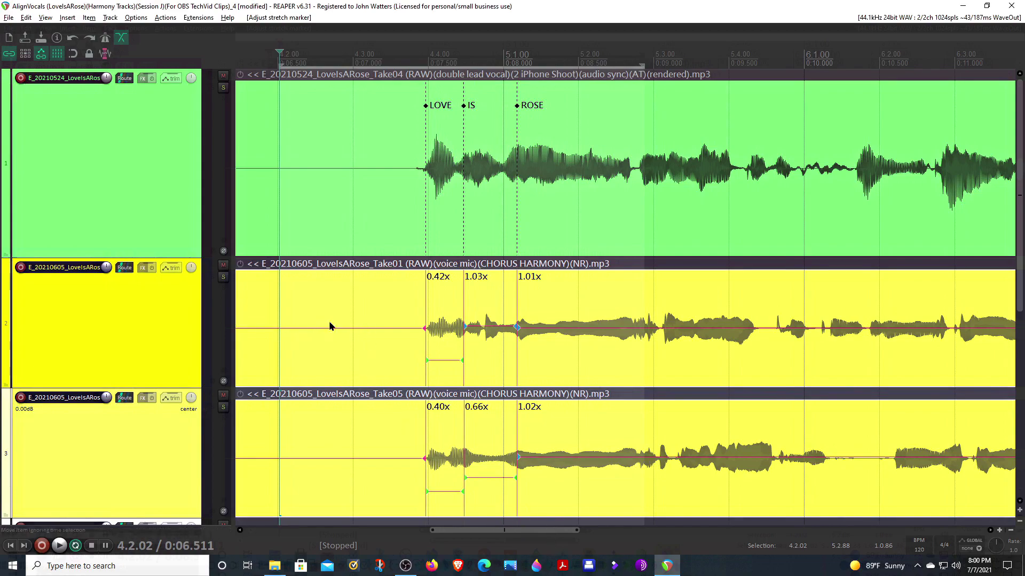
click(58, 546)
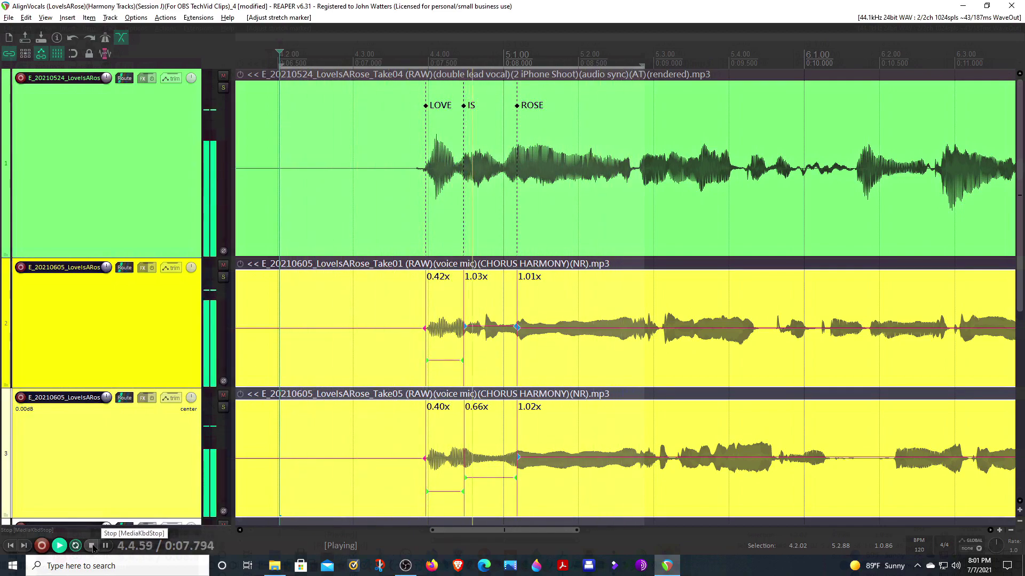
click(92, 545)
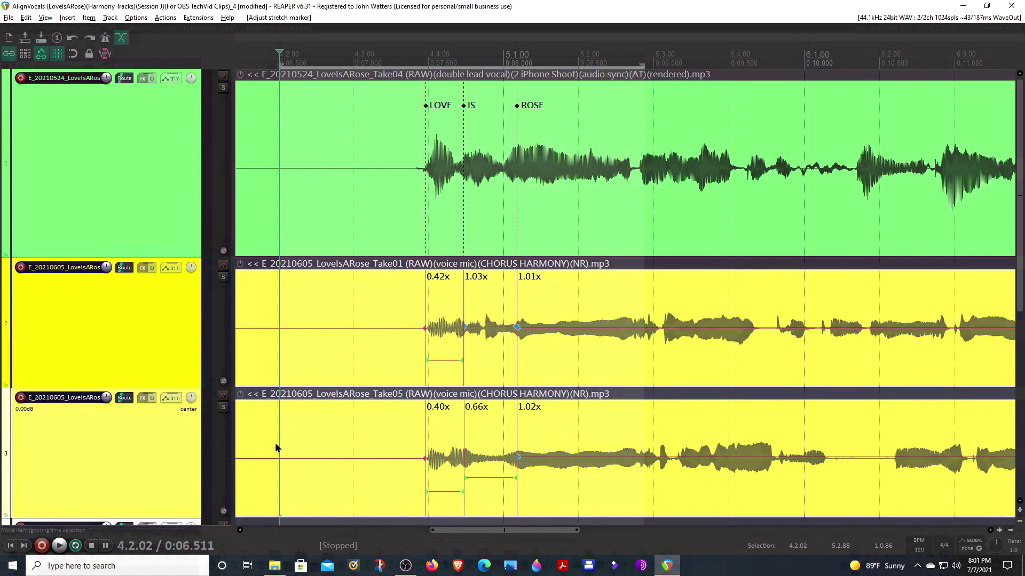